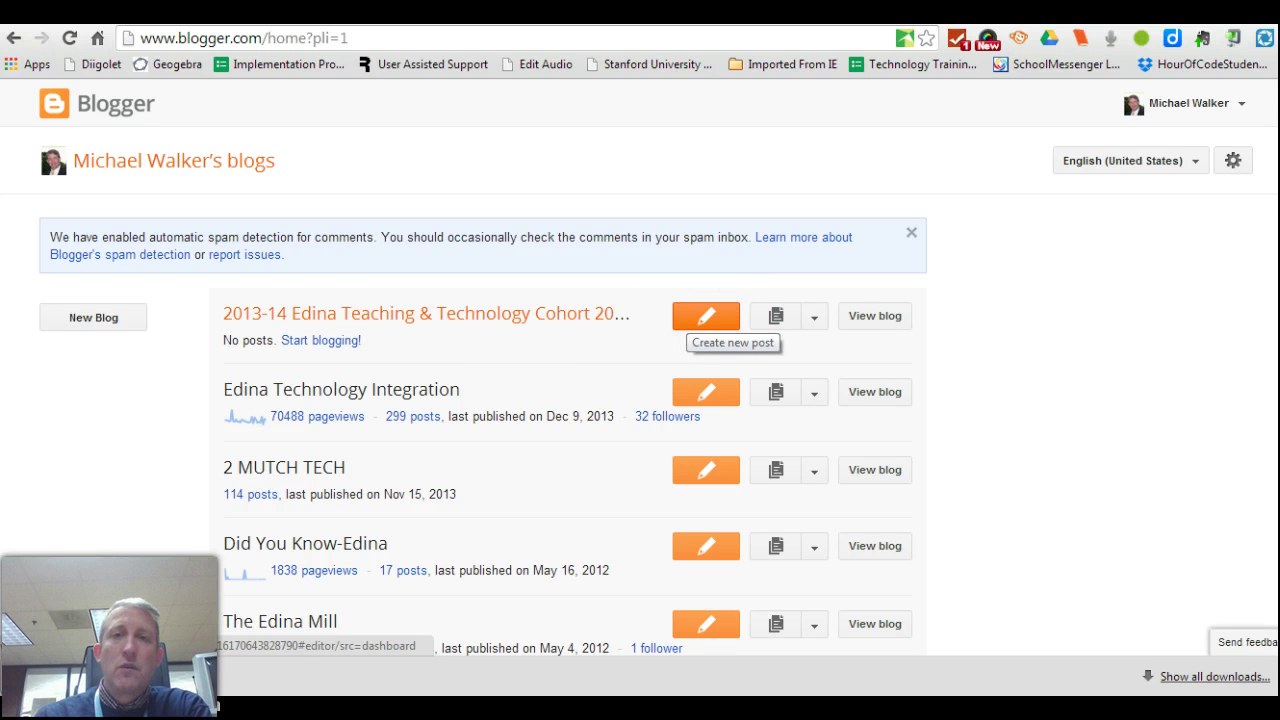
# Create a post on the 2013-14 Edina cohort blog titled with the author's full name and "20% Project for the Collaborating for Community Course", and save it.
pyautogui.click(706, 316)
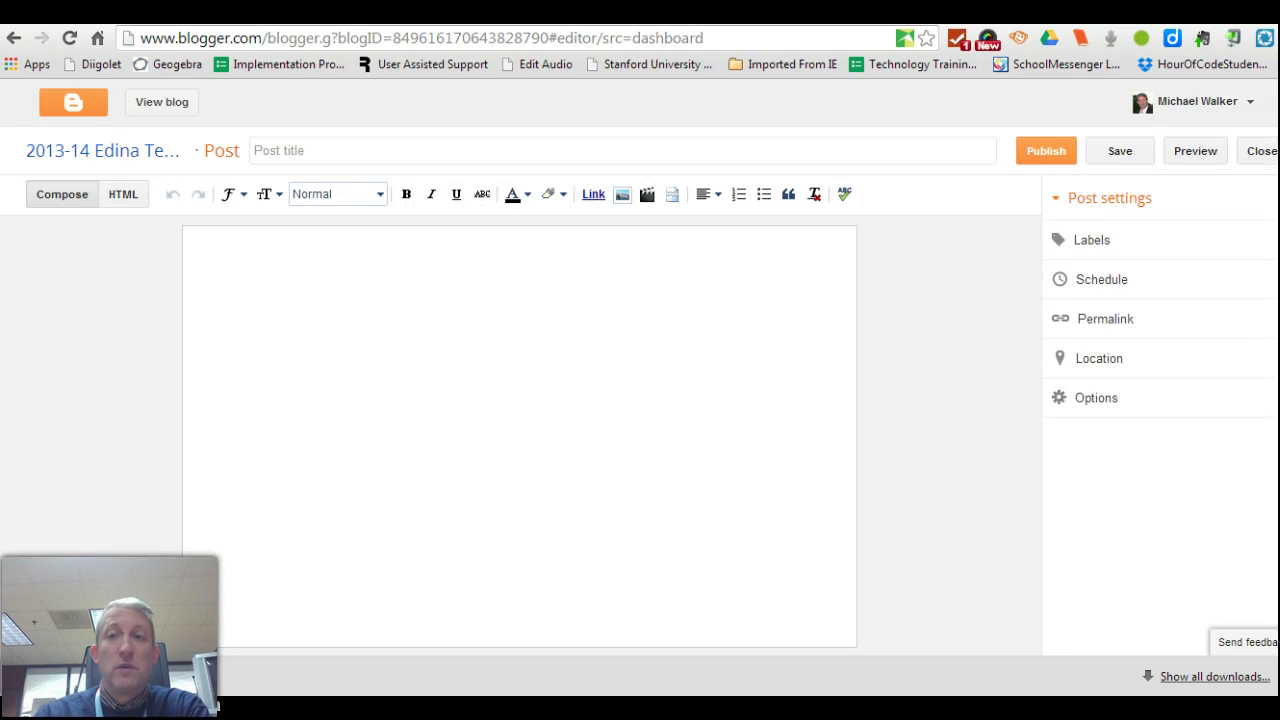
pyautogui.click(683, 400)
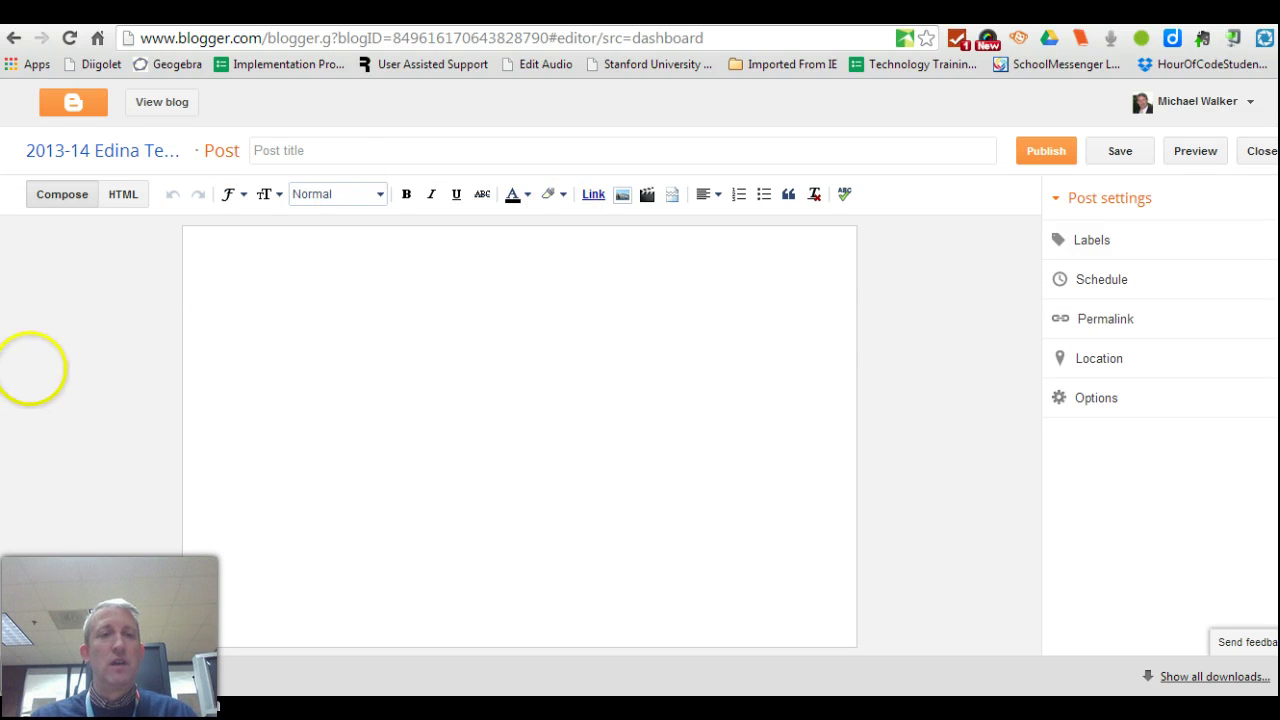
pyautogui.click(303, 150)
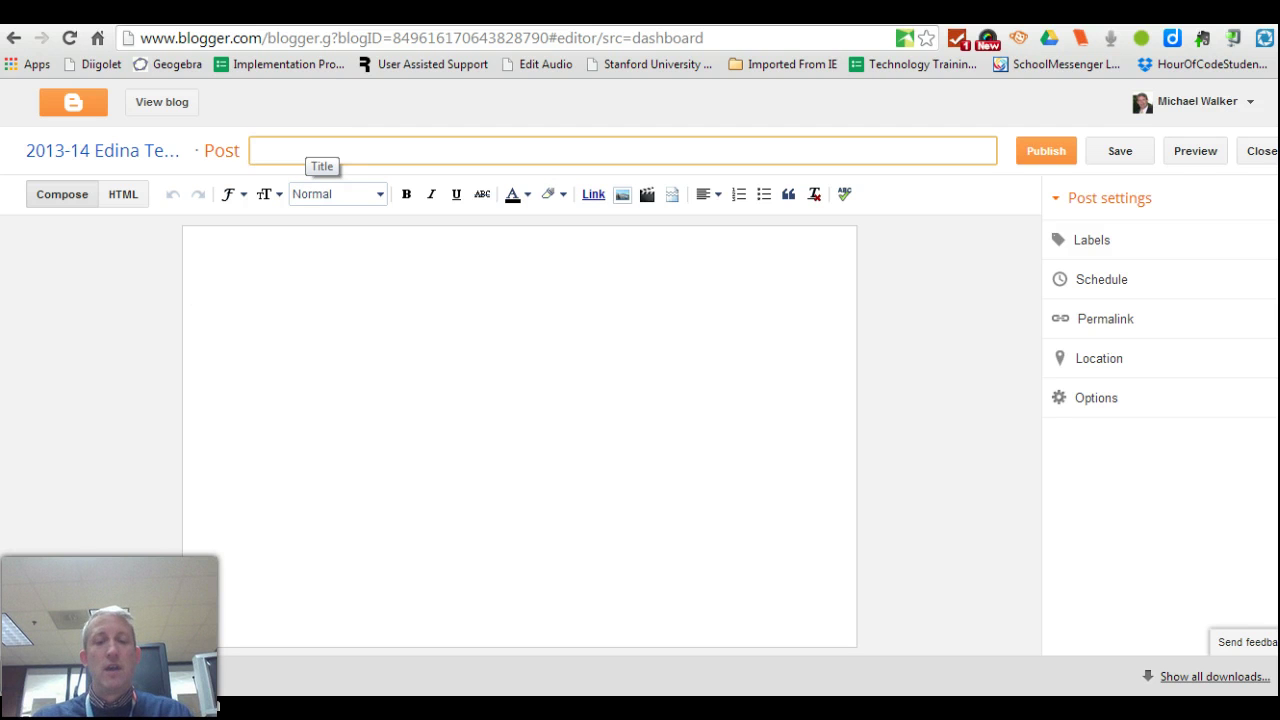
pyautogui.write('Mi')
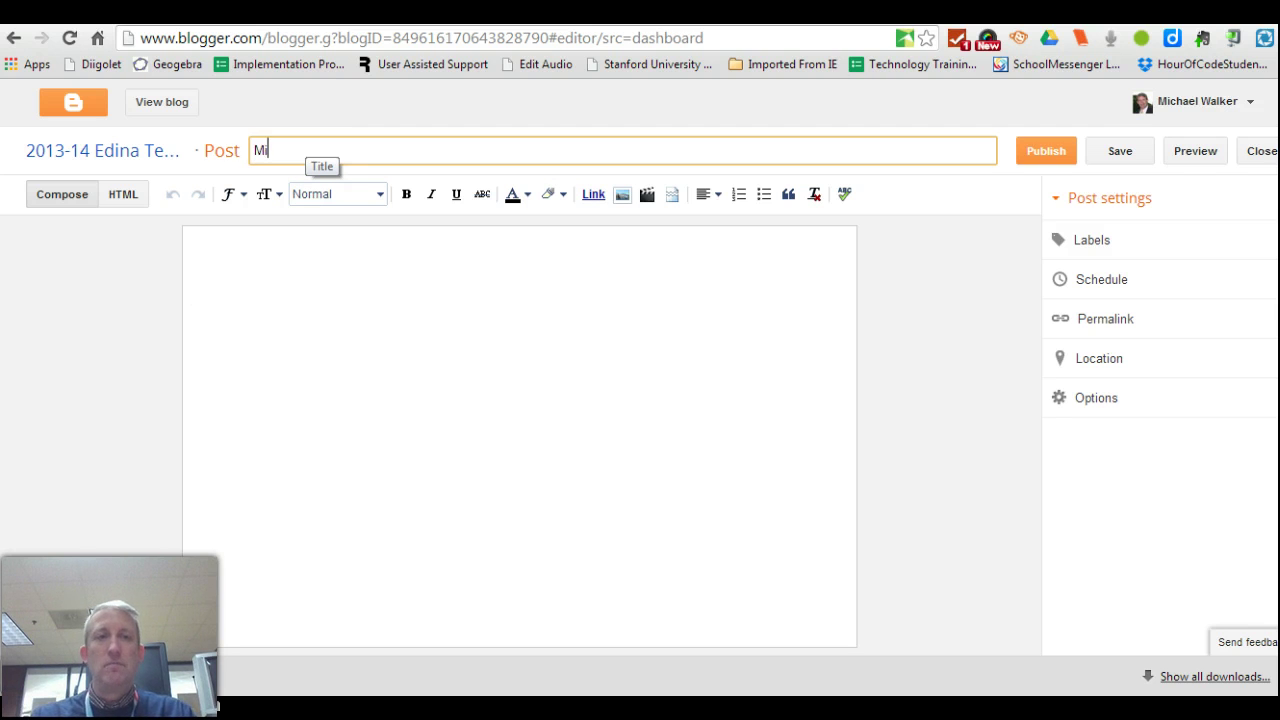
pyautogui.write('chael Walker')
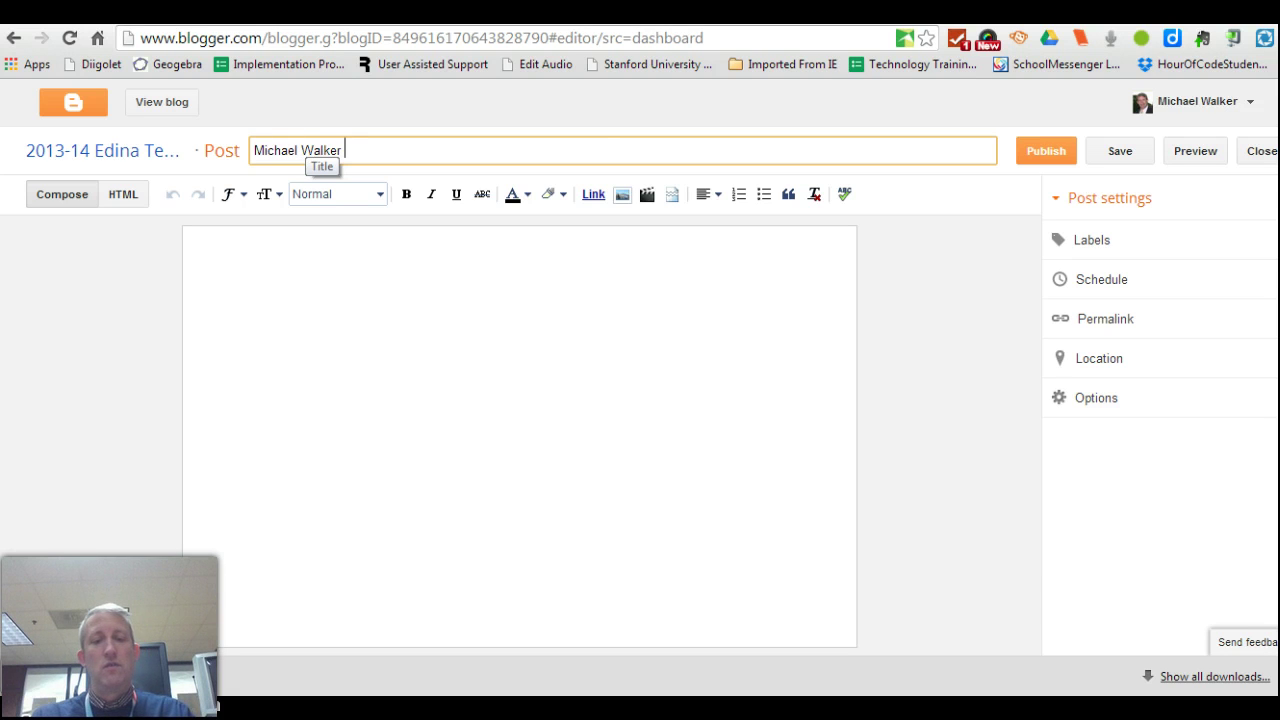
pyautogui.write(' 20')
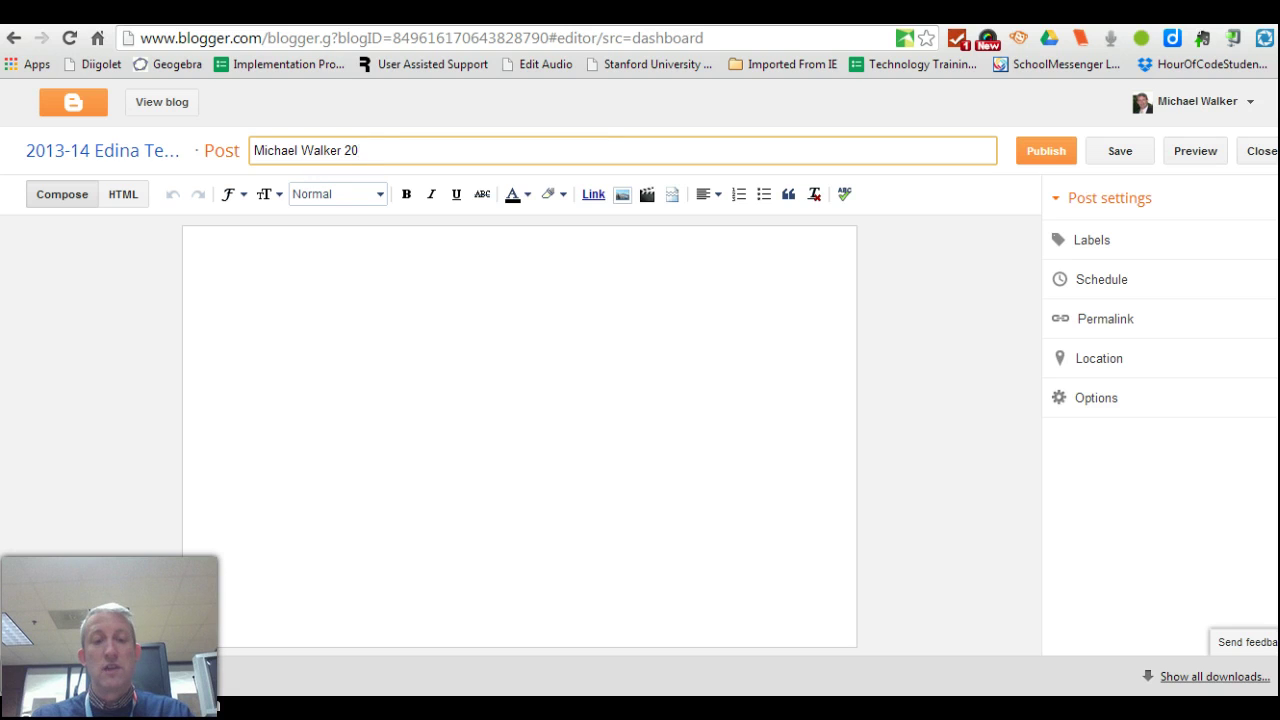
pyautogui.write('% Proje')
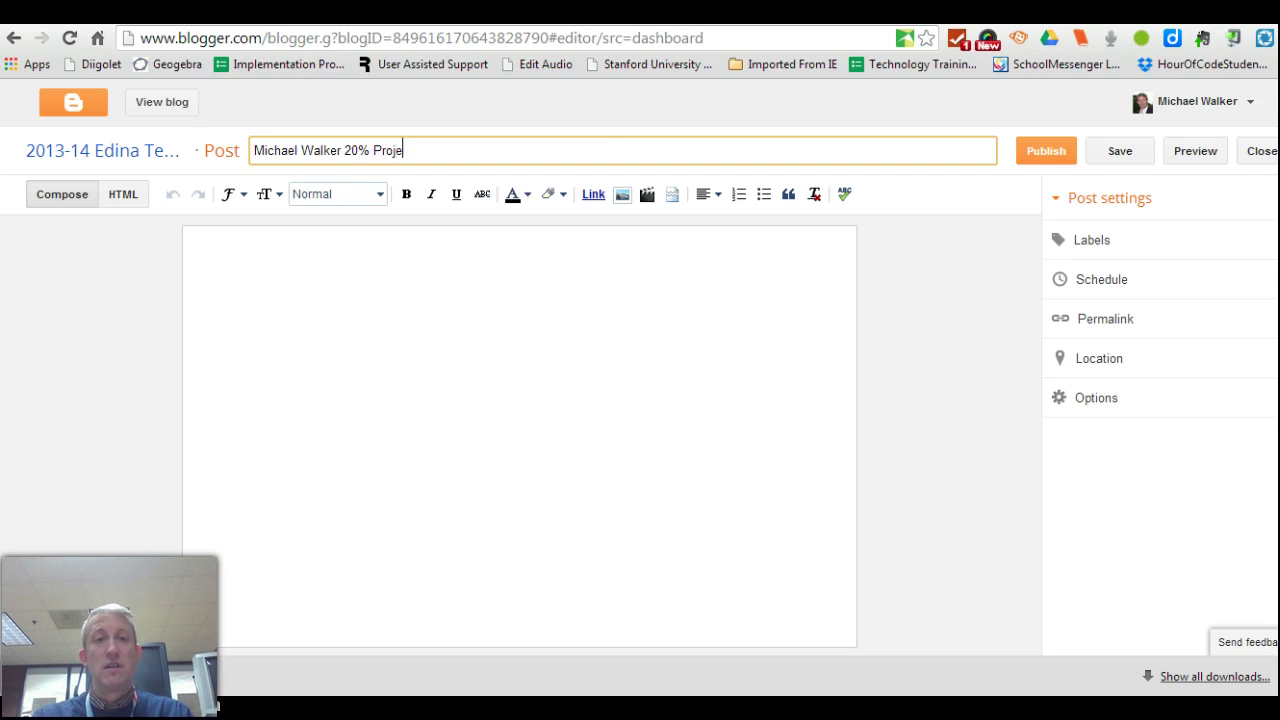
pyautogui.write('ct for the Co')
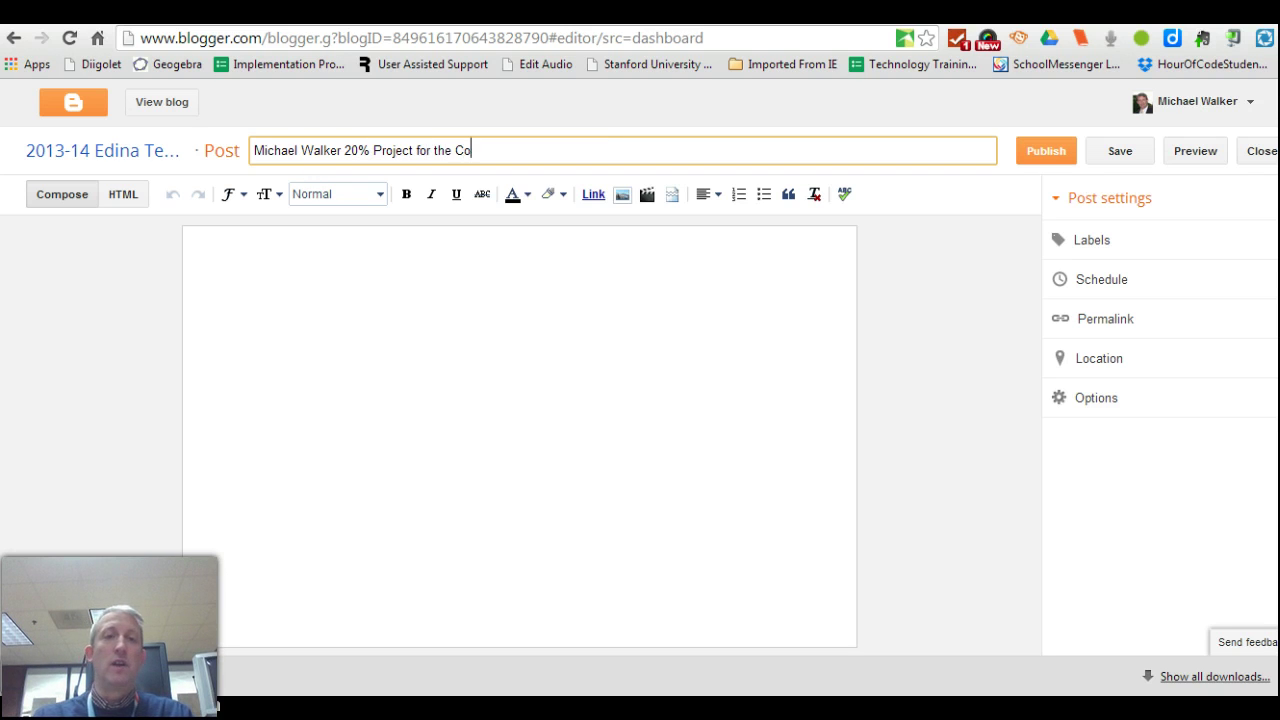
pyautogui.write('llab')
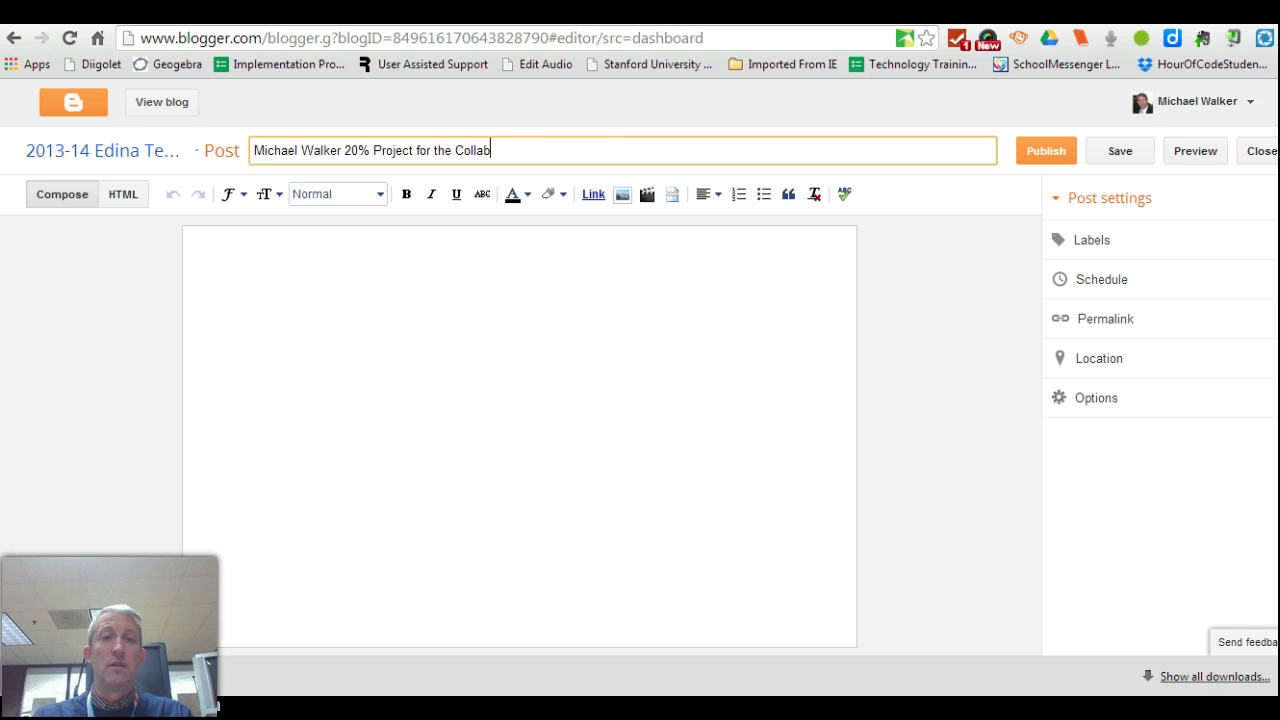
pyautogui.write('orating for ')
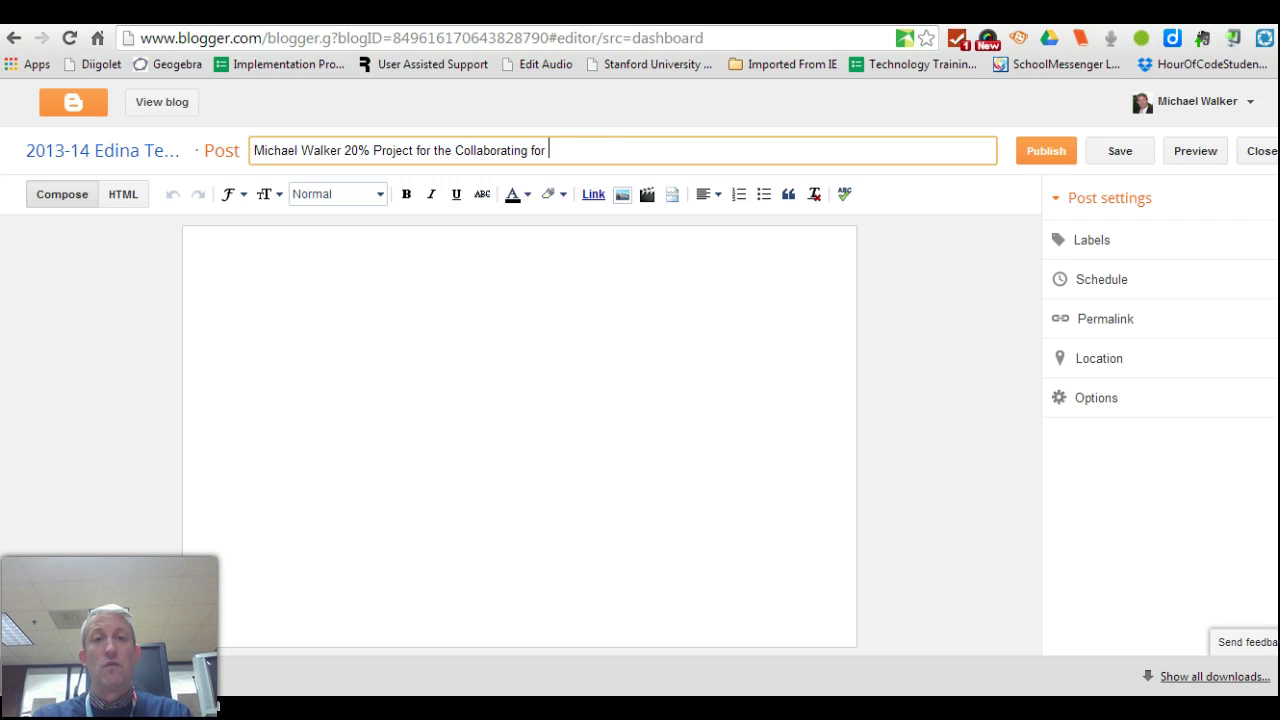
pyautogui.write('Communi')
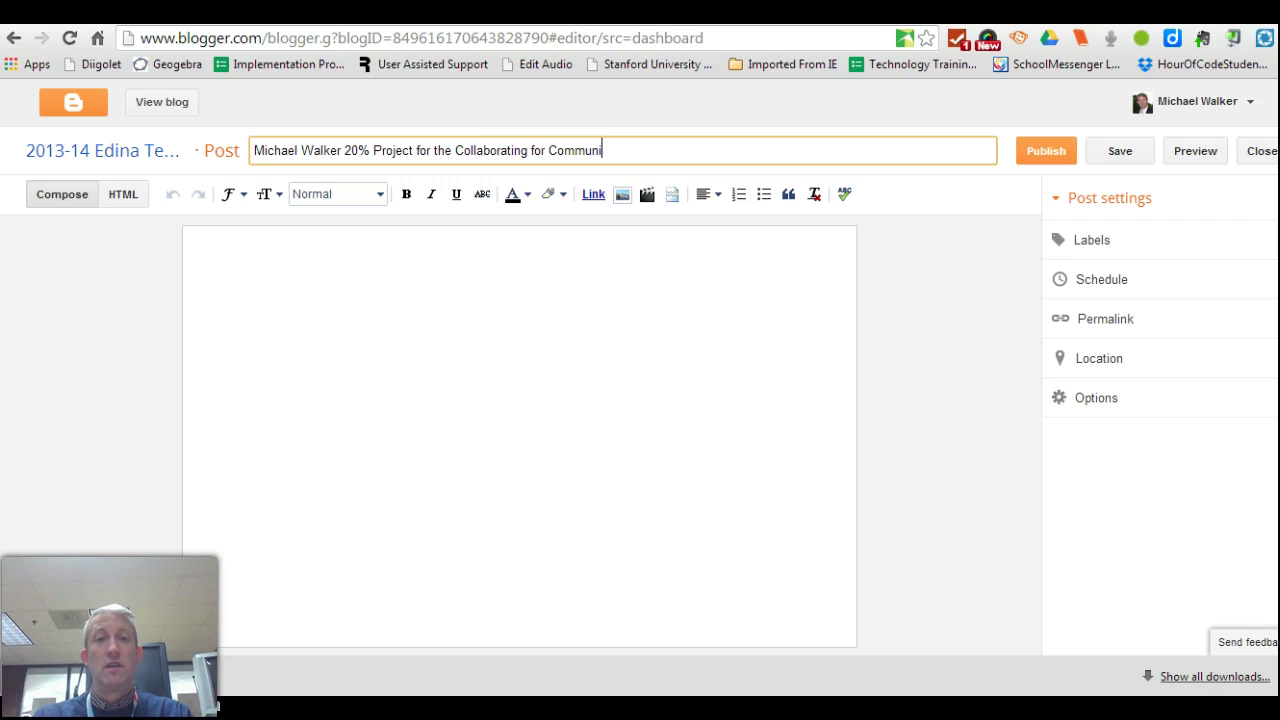
pyautogui.write('ty Course')
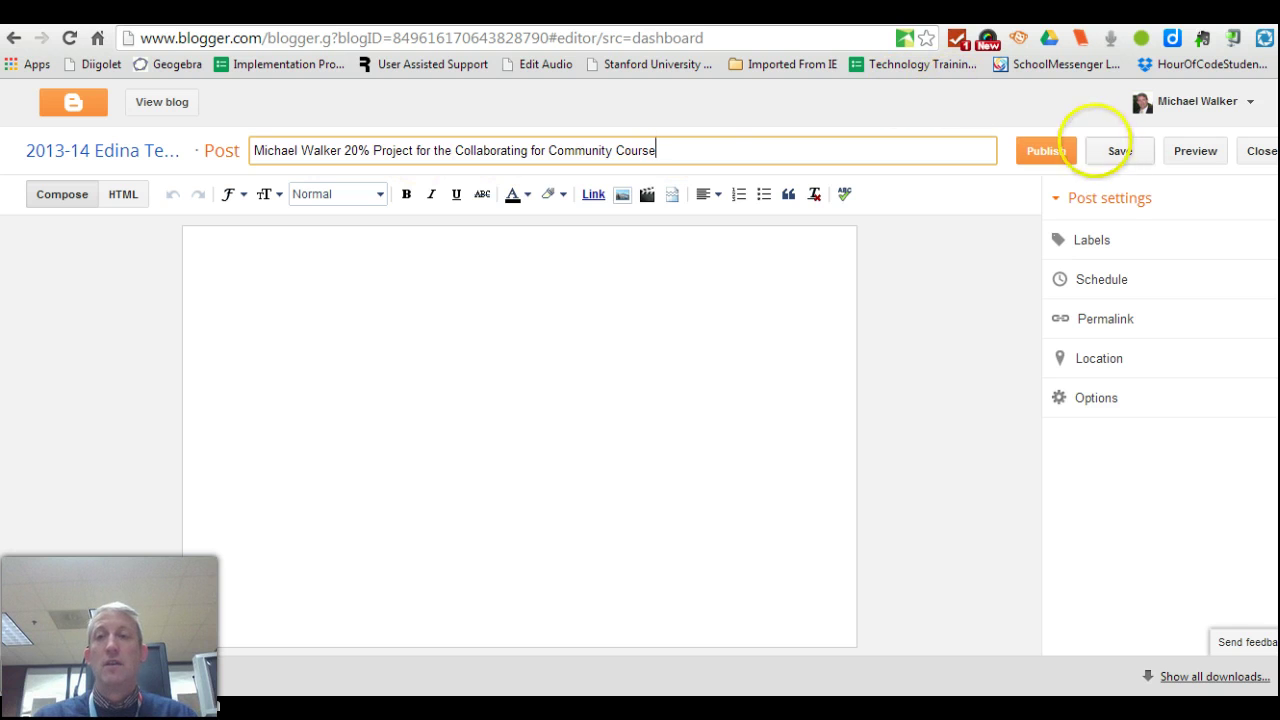
pyautogui.click(1120, 150)
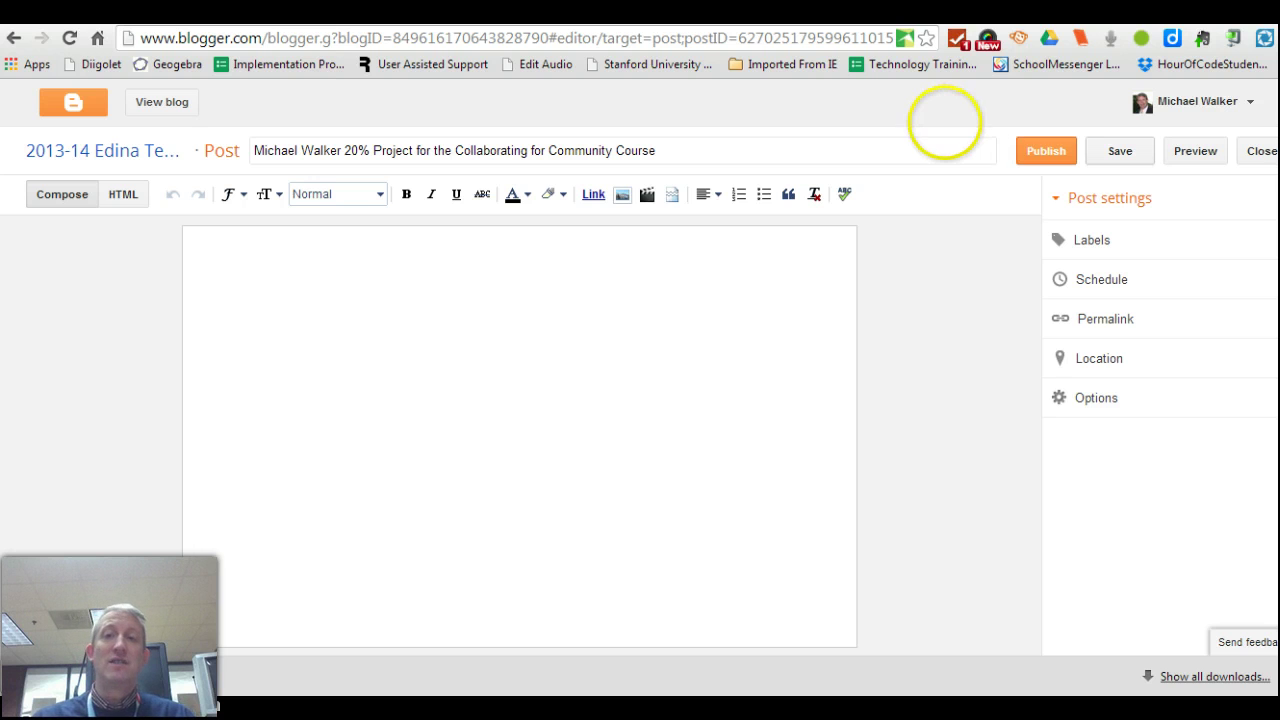
# Add two labels to the post: the author's full name and Digital Citizenship.
pyautogui.click(1092, 240)
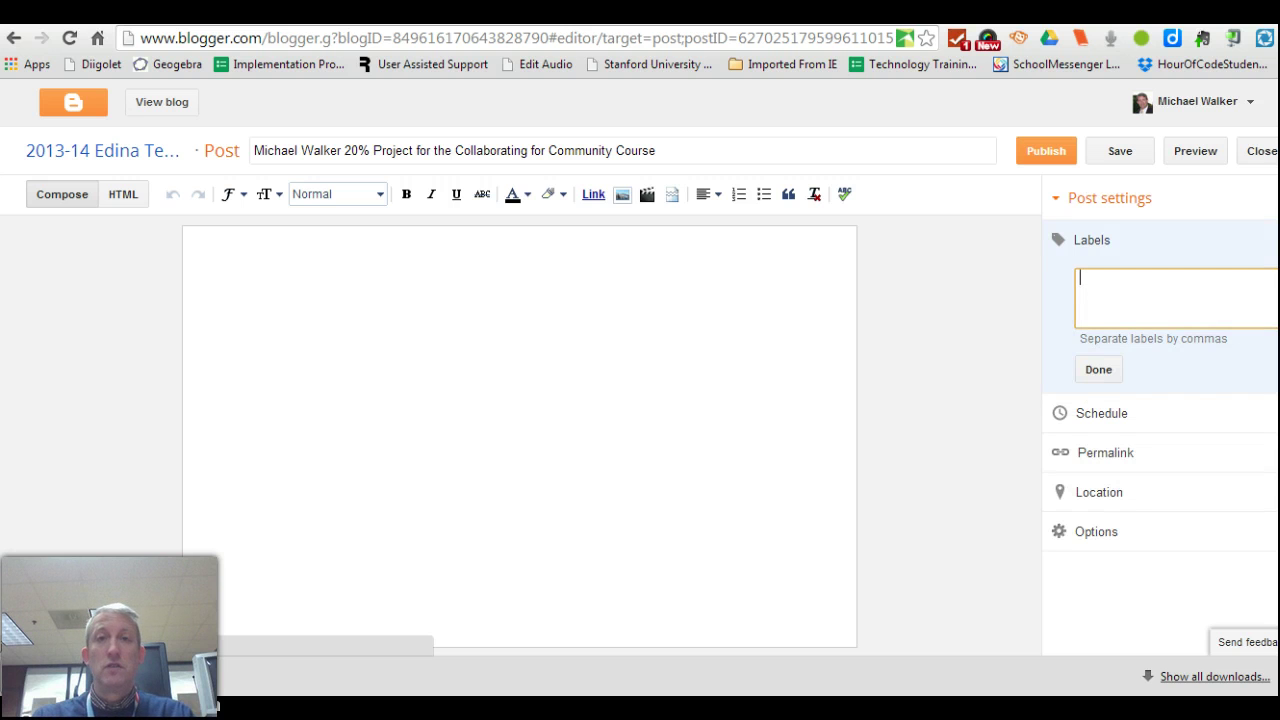
pyautogui.write('Micahel')
pyautogui.press('BackSpace')
pyautogui.press('BackSpace')
pyautogui.press('BackSpace')
pyautogui.press('BackSpace')
pyautogui.press('BackSpace')
pyautogui.write('hael Walker,')
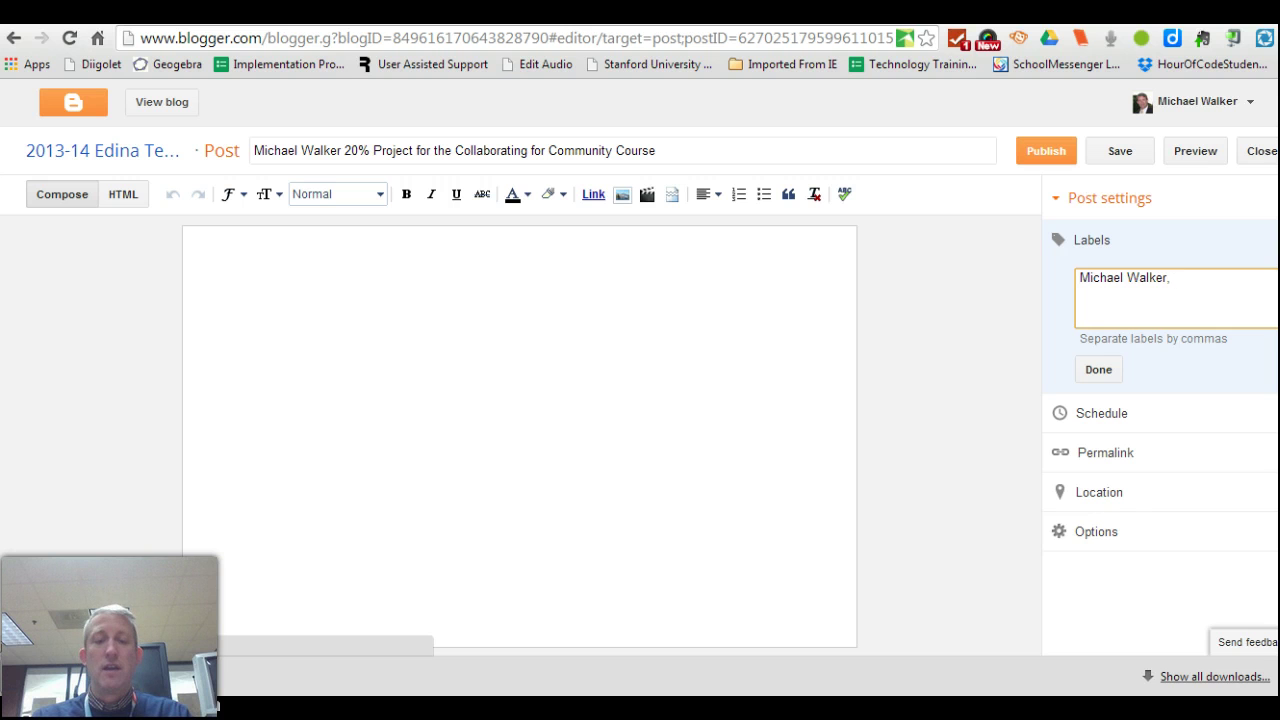
pyautogui.write('Digital Citizenship')
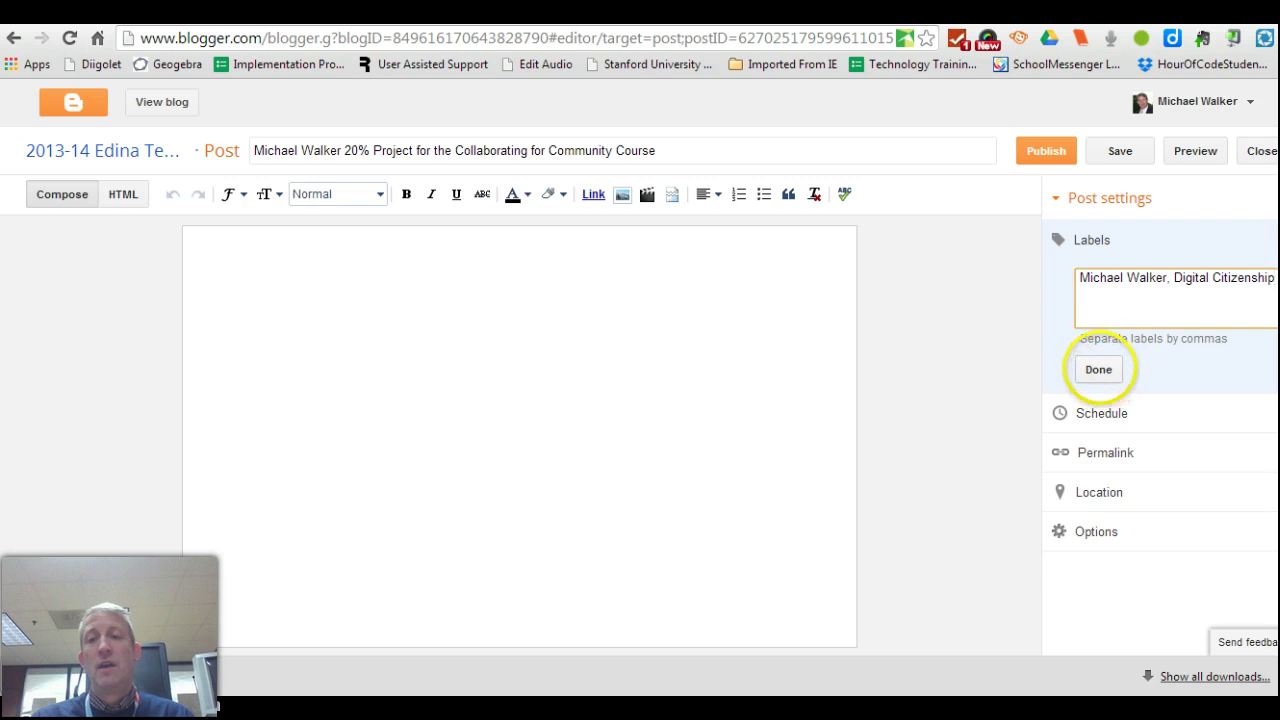
pyautogui.click(1098, 369)
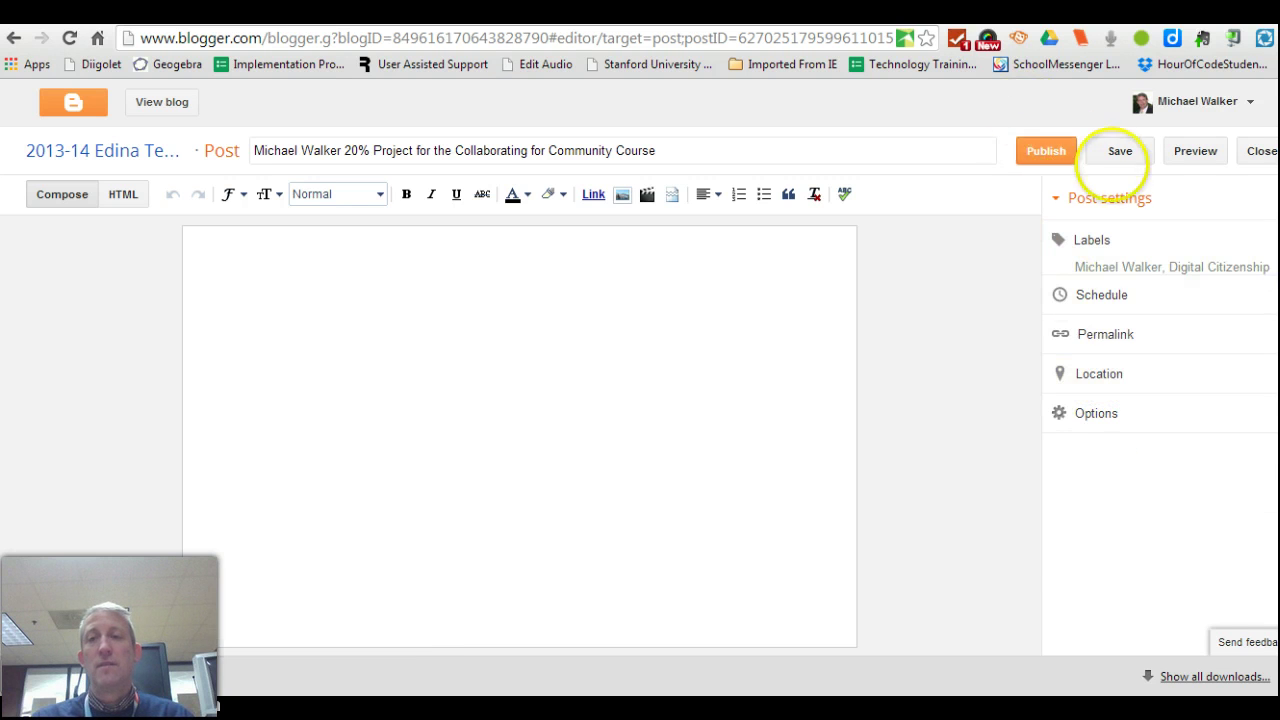
# Switch to the T & T Cohort course page and review the 20% Project requirements for the week of December 9.
pyautogui.click(629, 423)
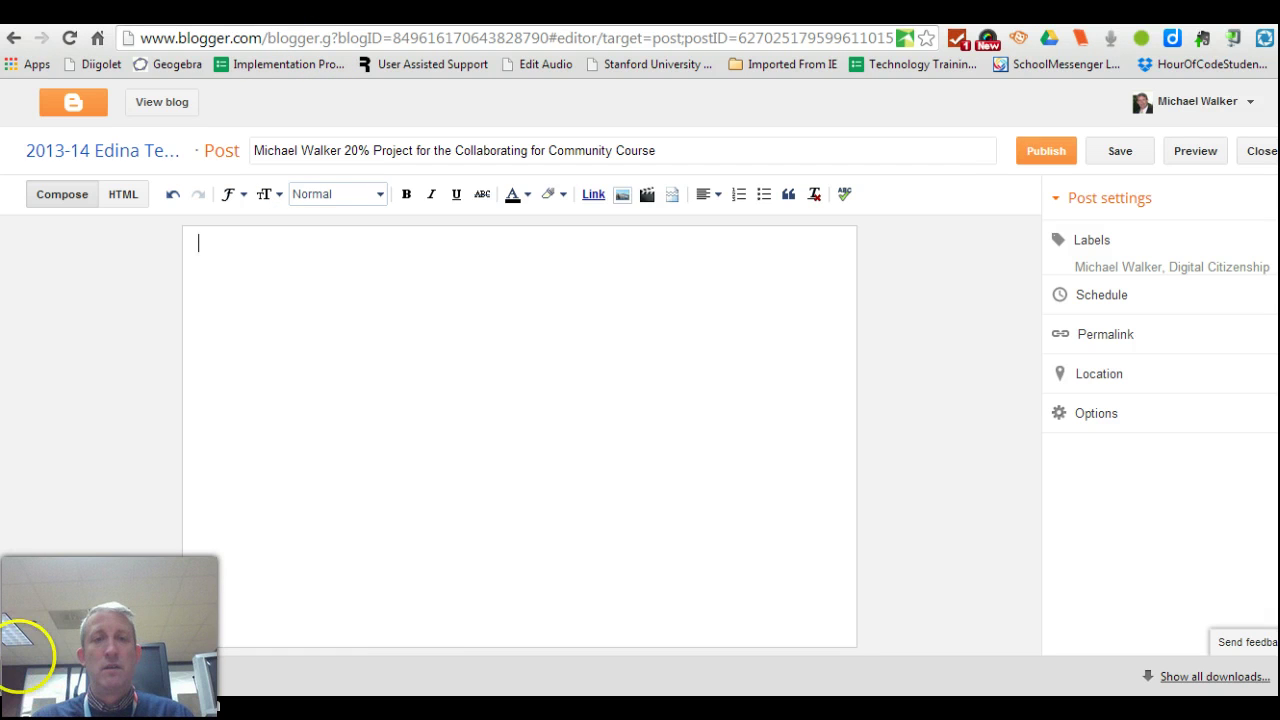
pyautogui.click(300, 13)
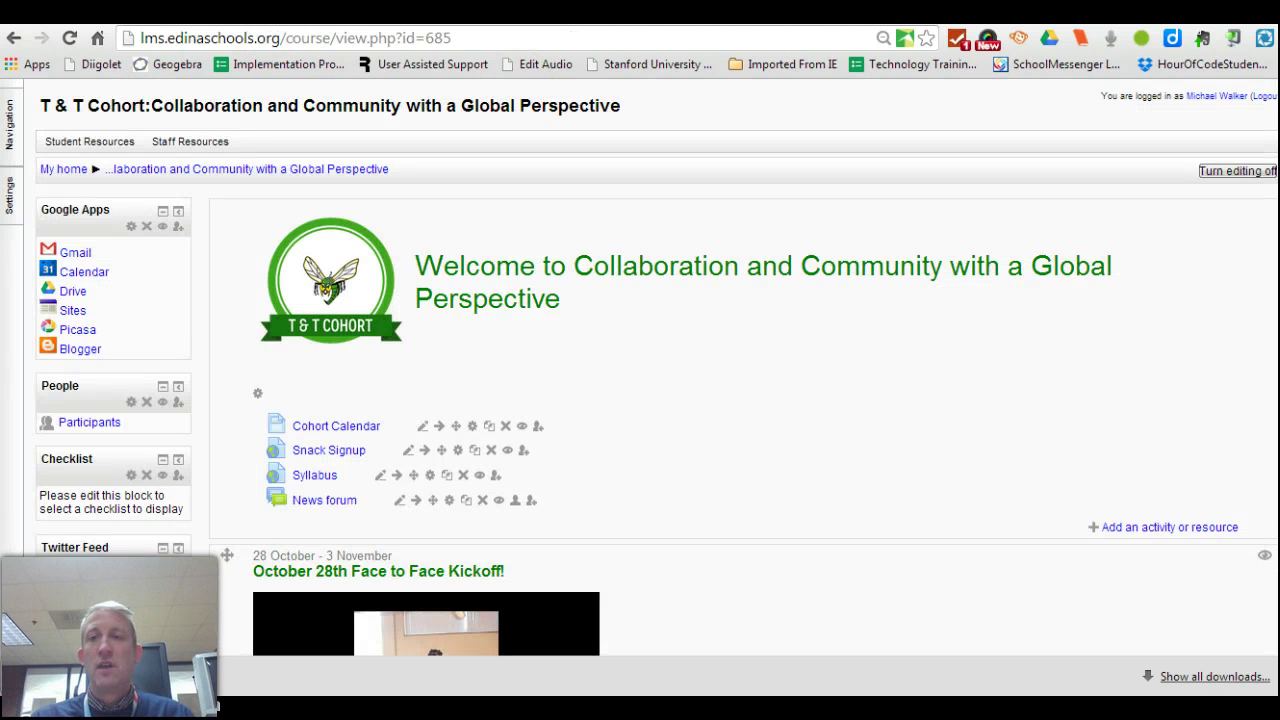
pyautogui.scroll(-20, 740, 400)
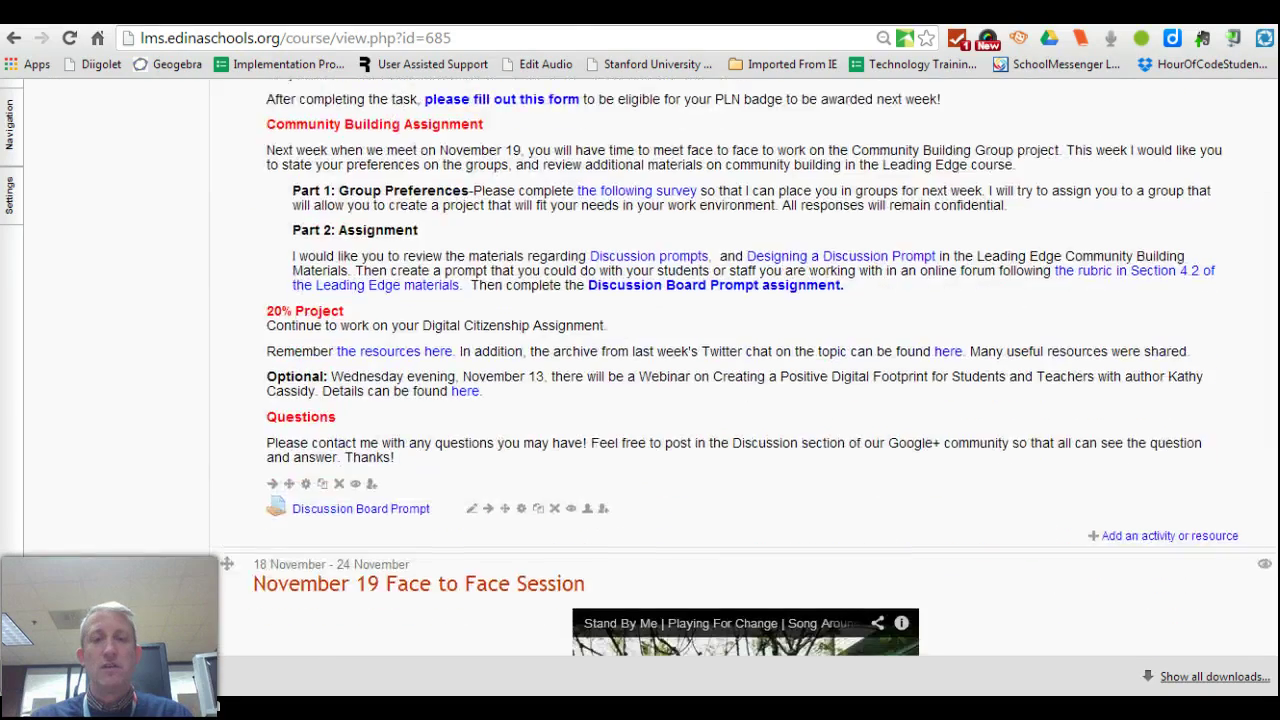
pyautogui.scroll(-20, 740, 400)
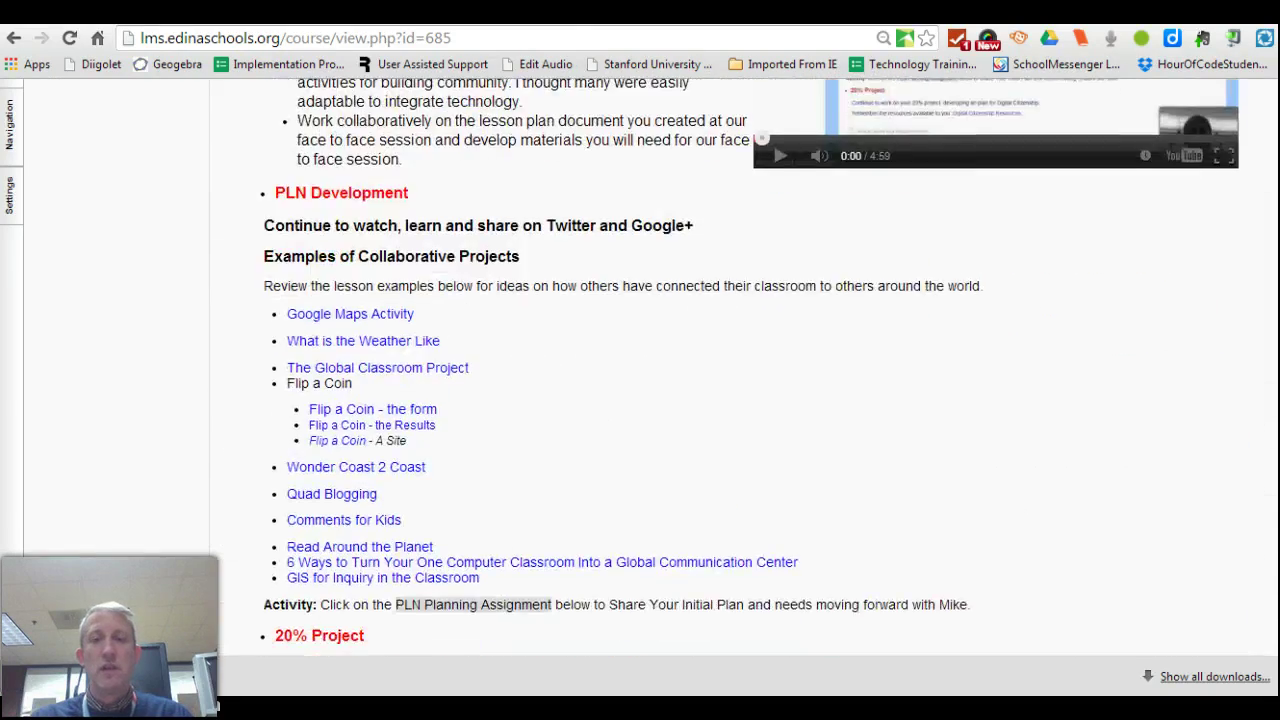
pyautogui.scroll(-15, 740, 400)
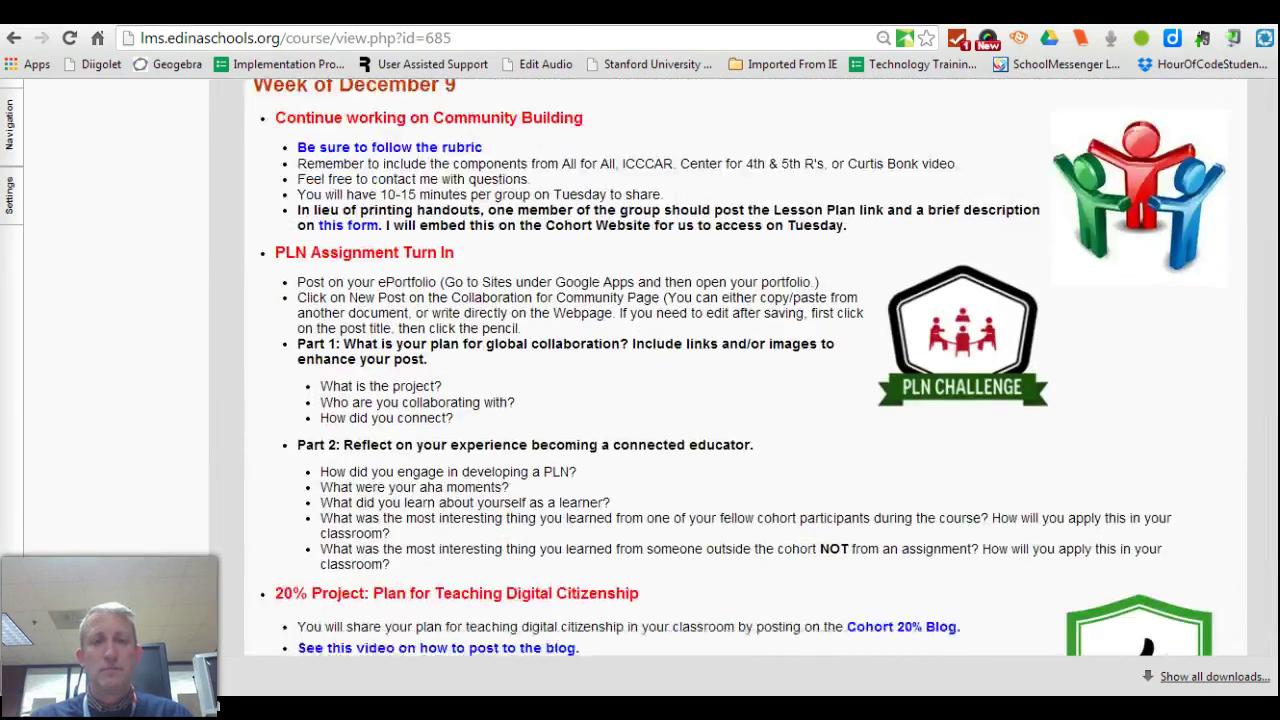
pyautogui.scroll(-2, 740, 400)
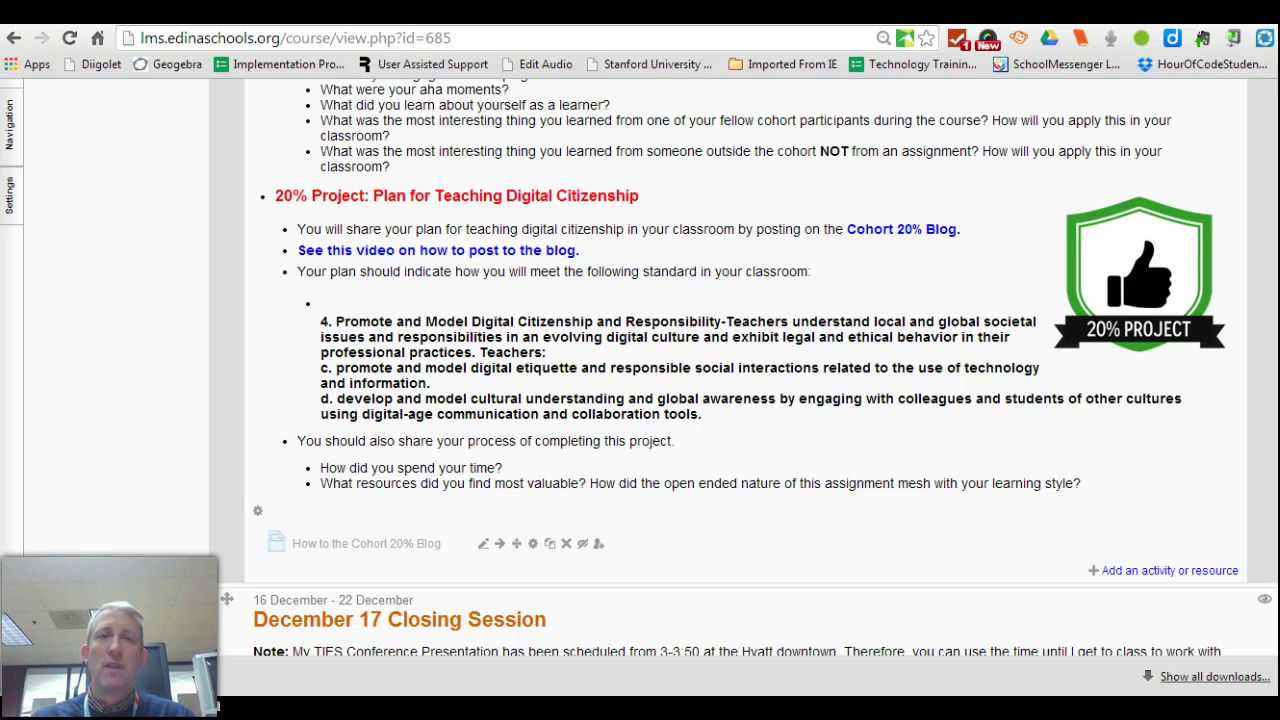
pyautogui.click(652, 448)
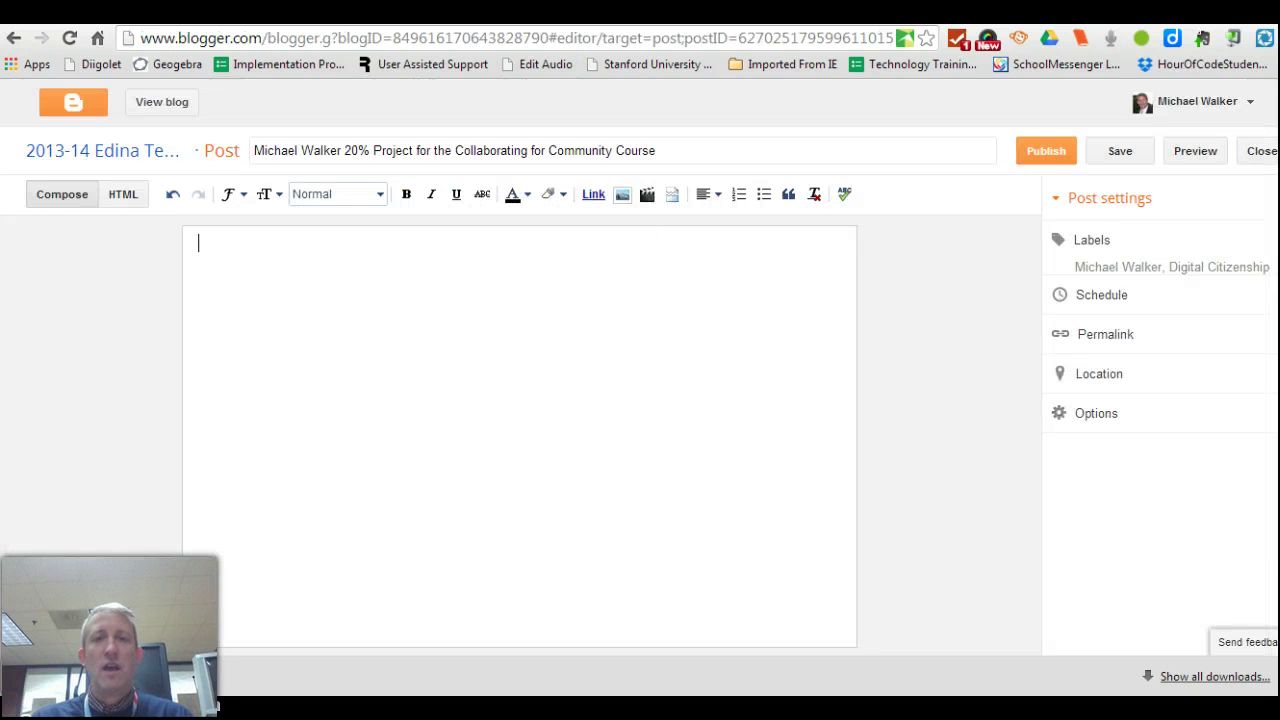
# Write "Here is my text." as the post body in Blogger, save the draft and close it.
pyautogui.click(585, 301)
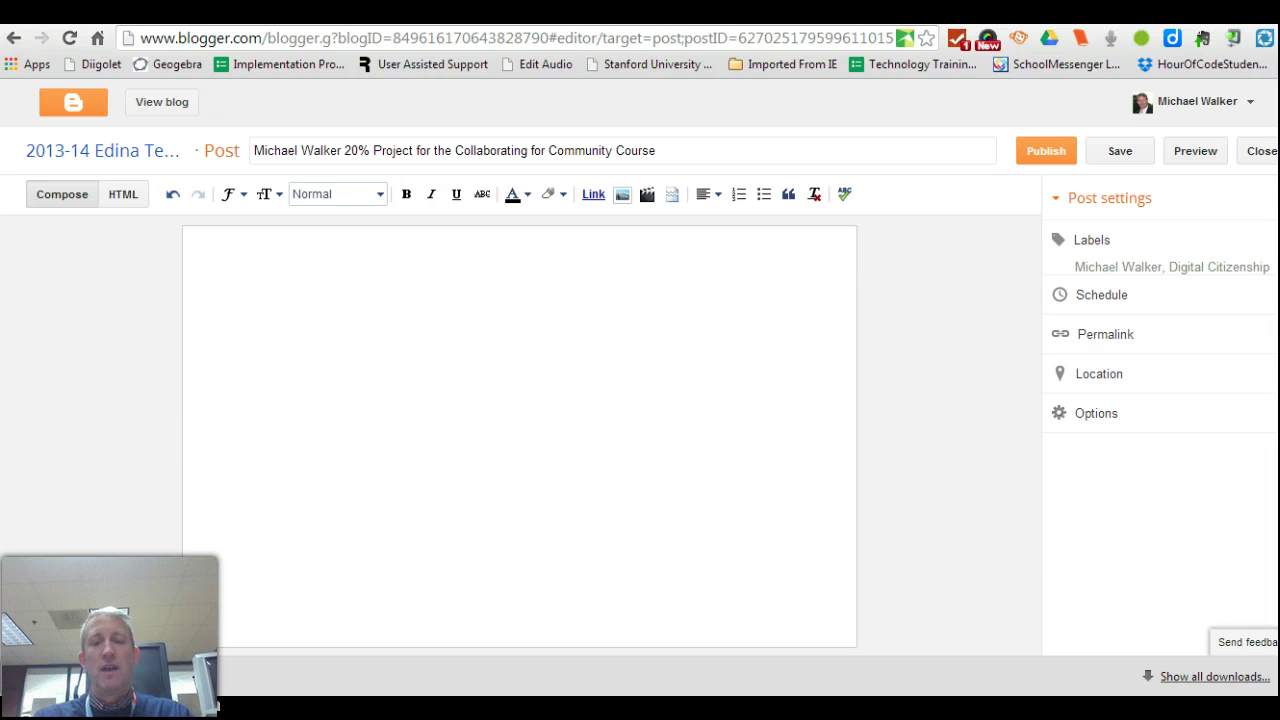
pyautogui.write('Here ')
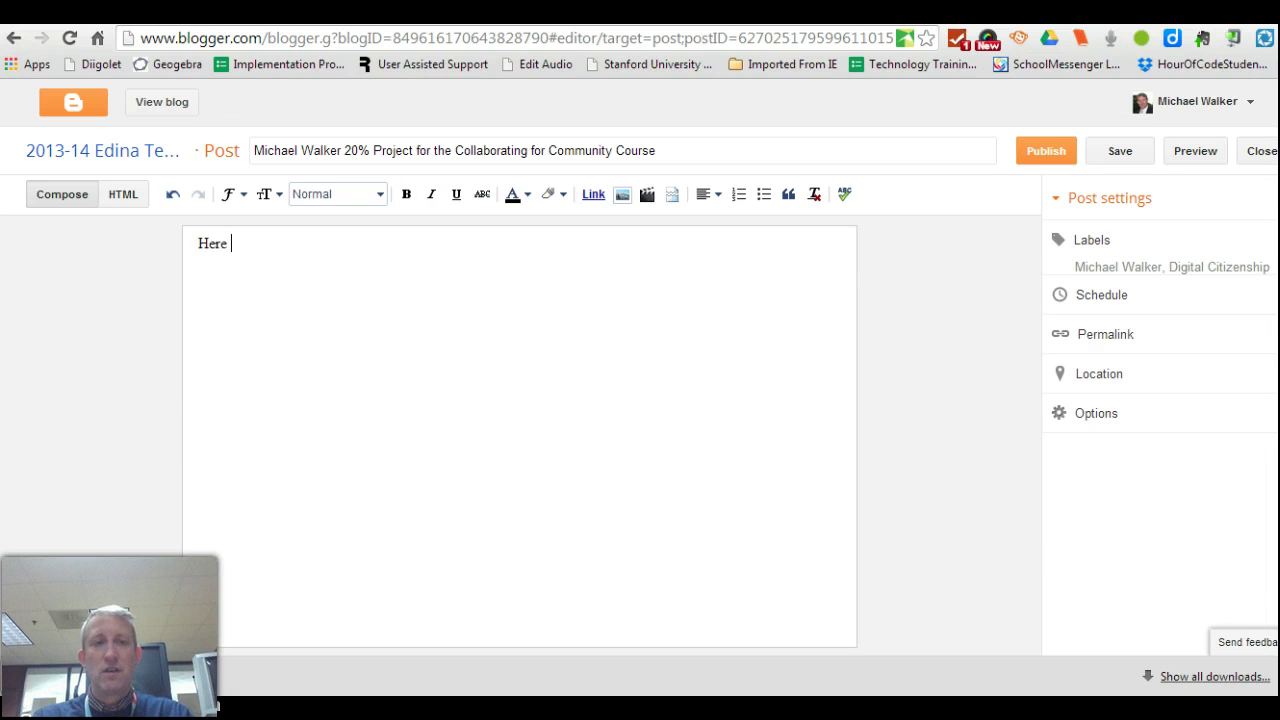
pyautogui.write('is my text.')
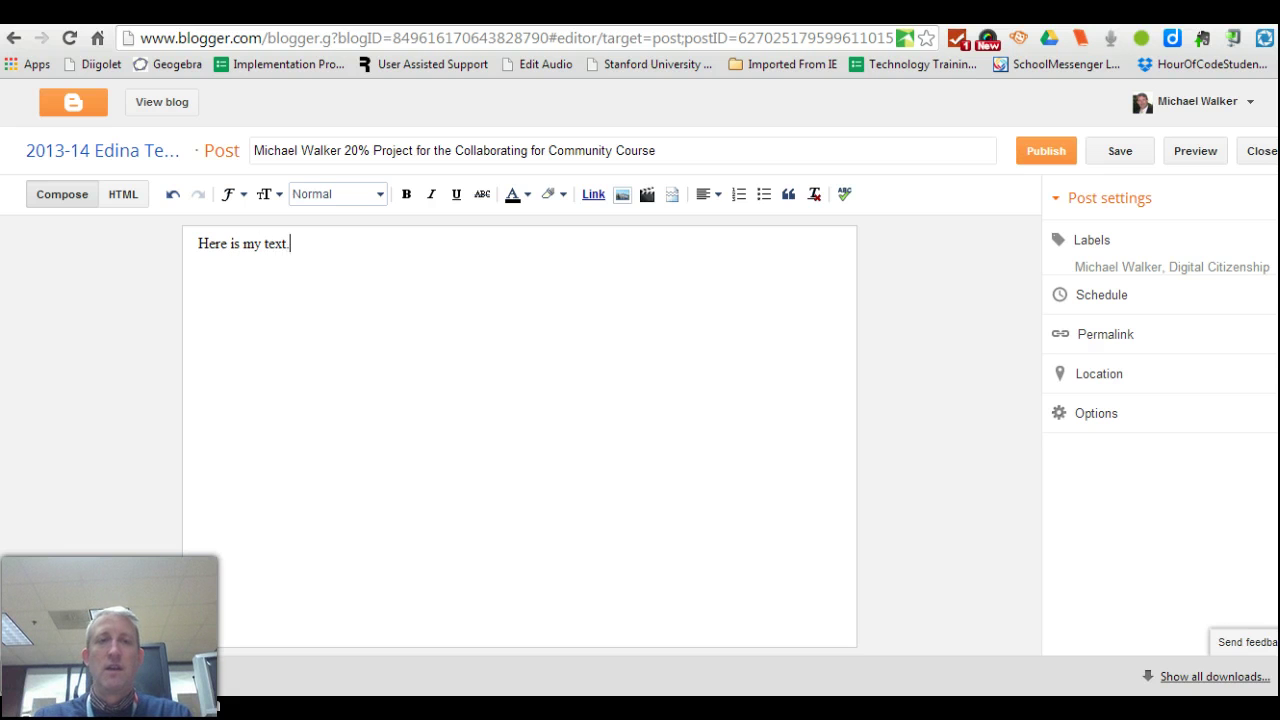
pyautogui.click(636, 285)
pyautogui.click(1120, 151)
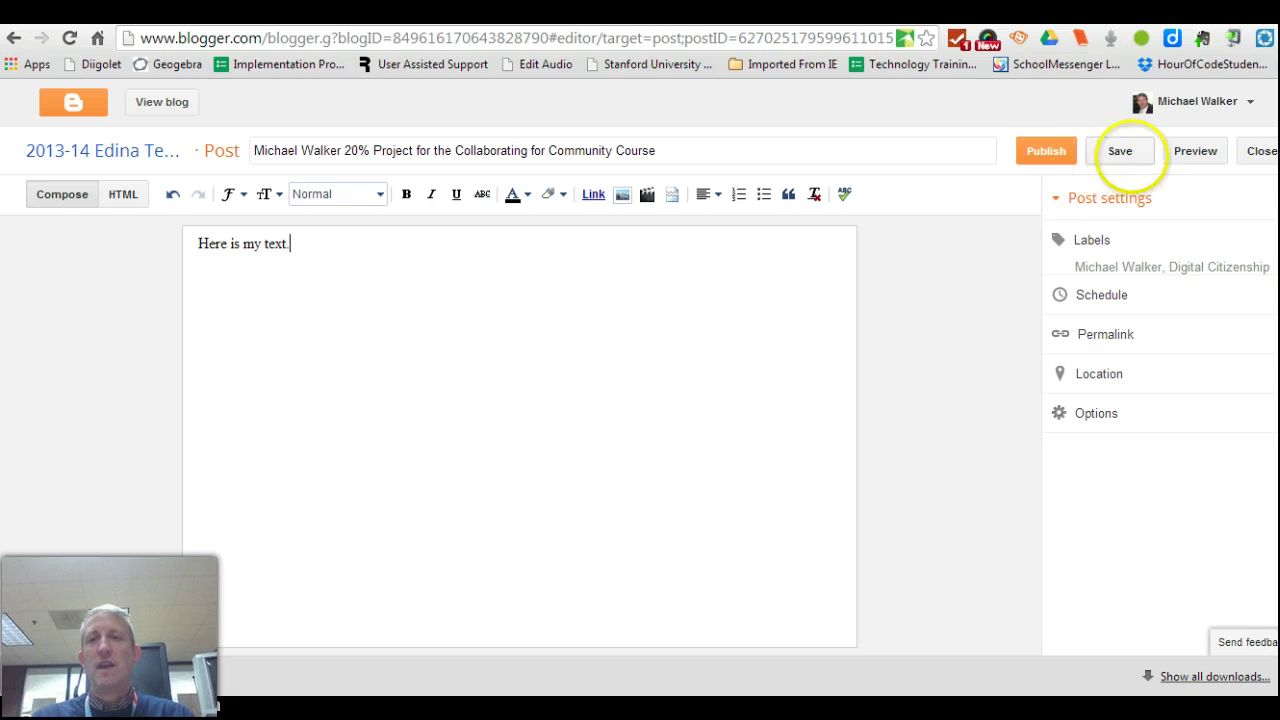
pyautogui.click(1260, 151)
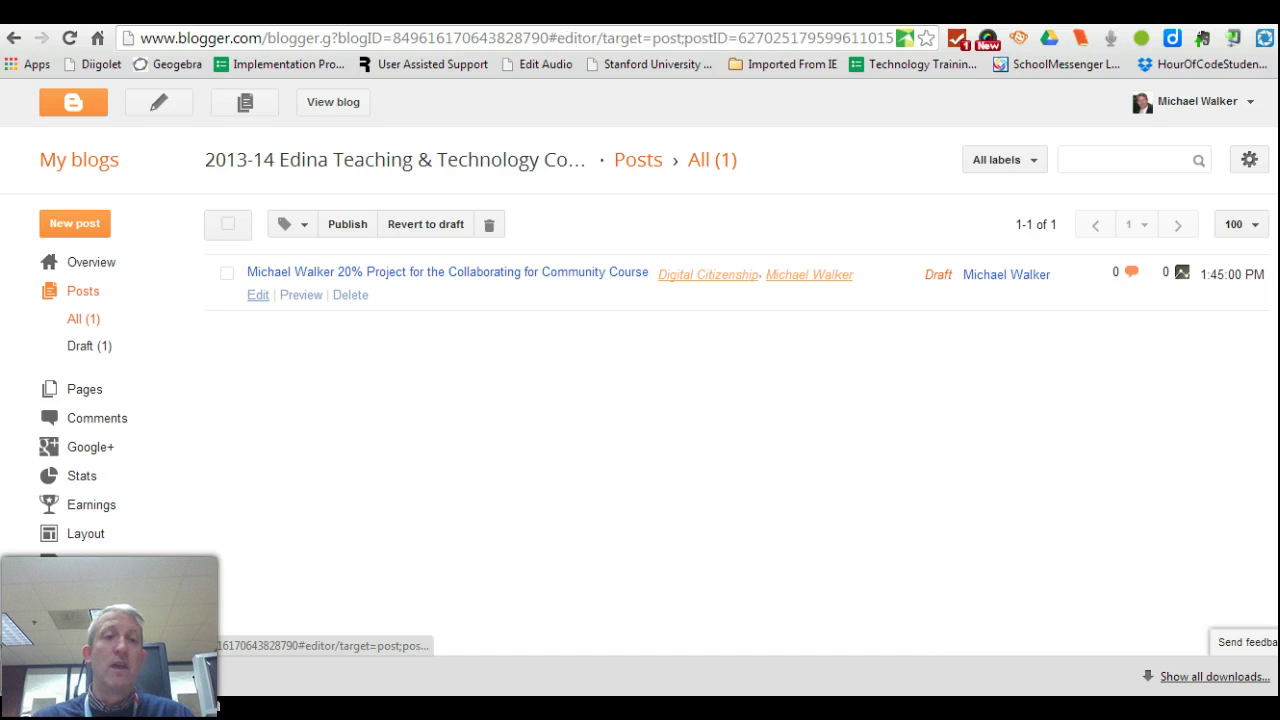
# Reopen the 20% Project draft to publish it, and view the published blog.
pyautogui.click(397, 280)
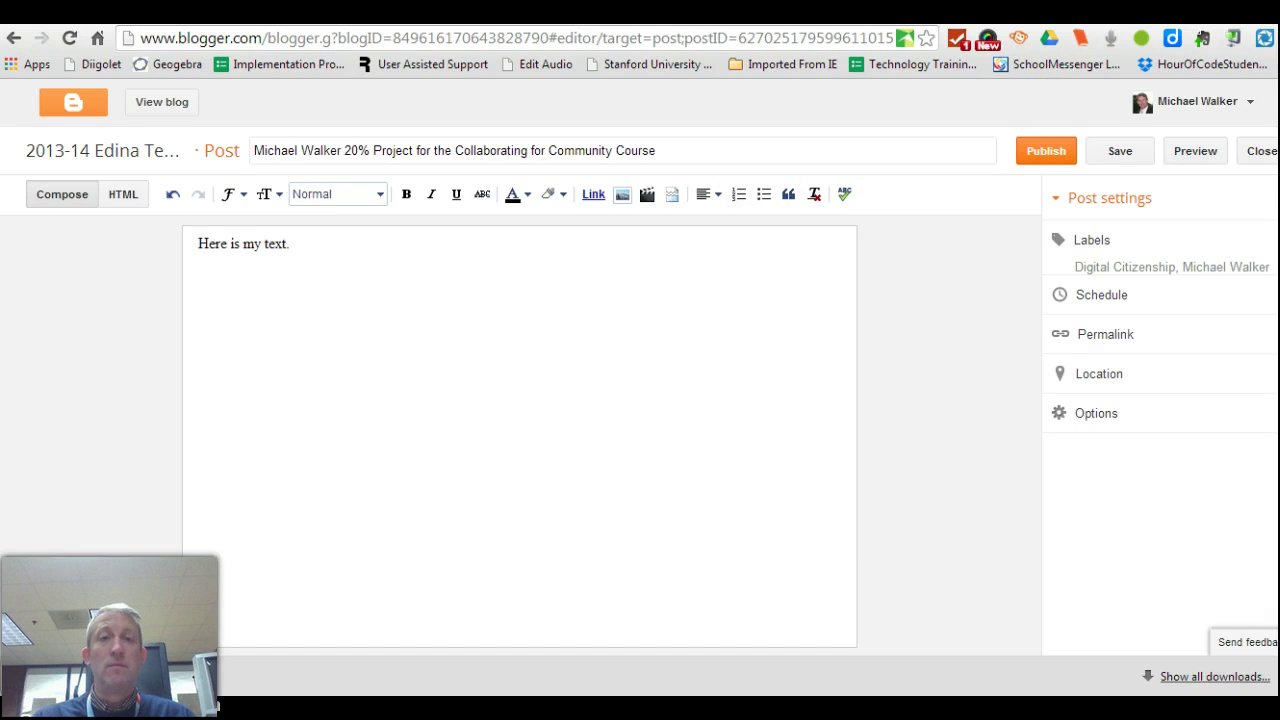
pyautogui.click(1046, 150)
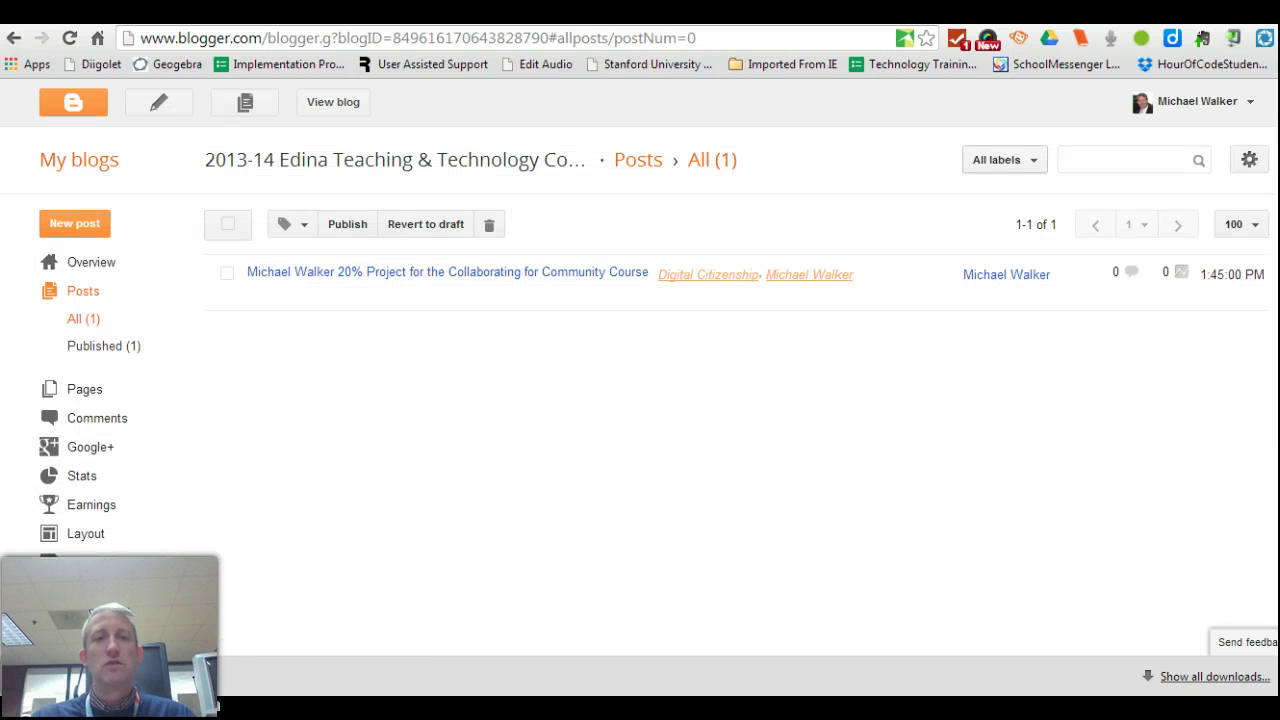
pyautogui.click(333, 101)
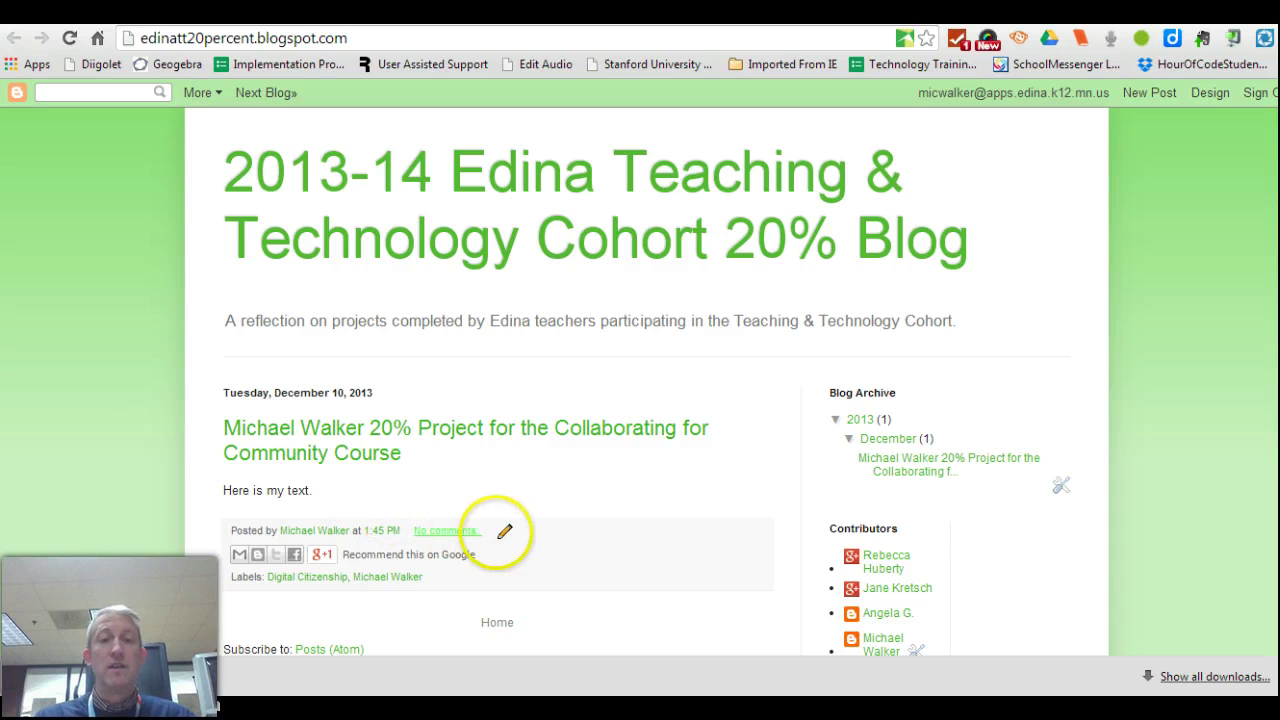
# Open the published post for editing, add a new line after its text in the HTML source, and return to Compose mode.
pyautogui.click(504, 531)
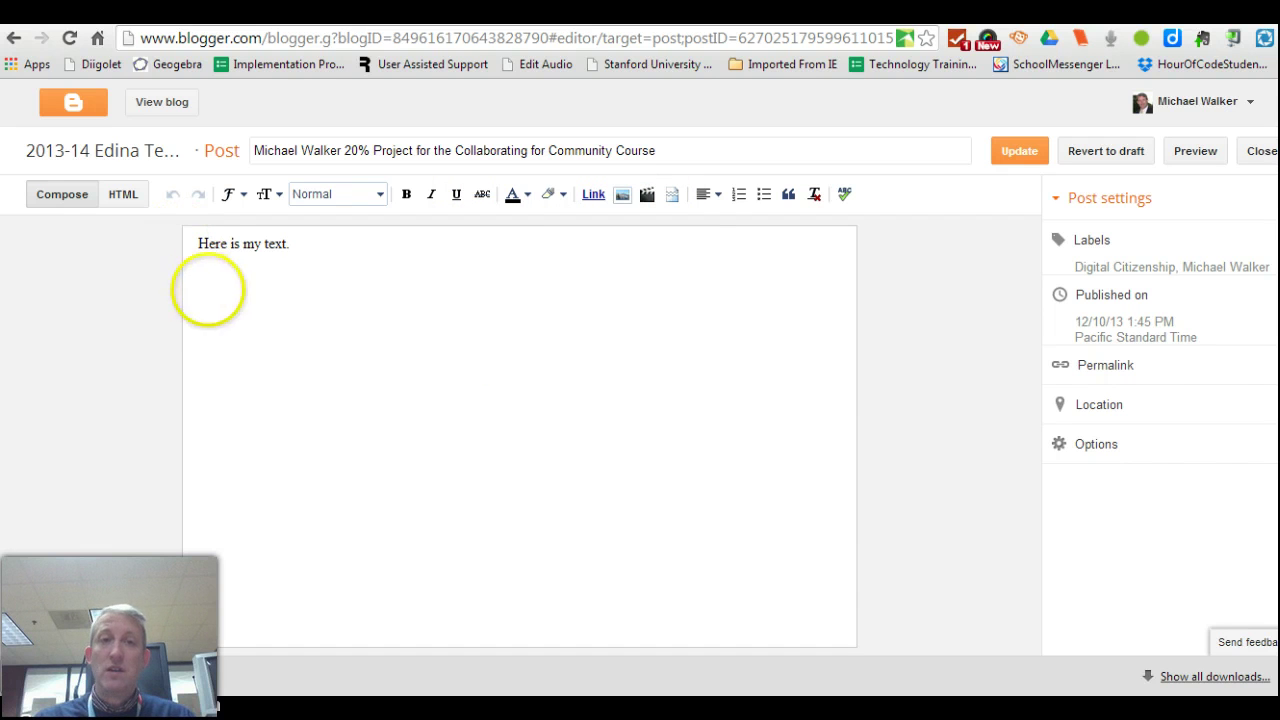
pyautogui.click(123, 194)
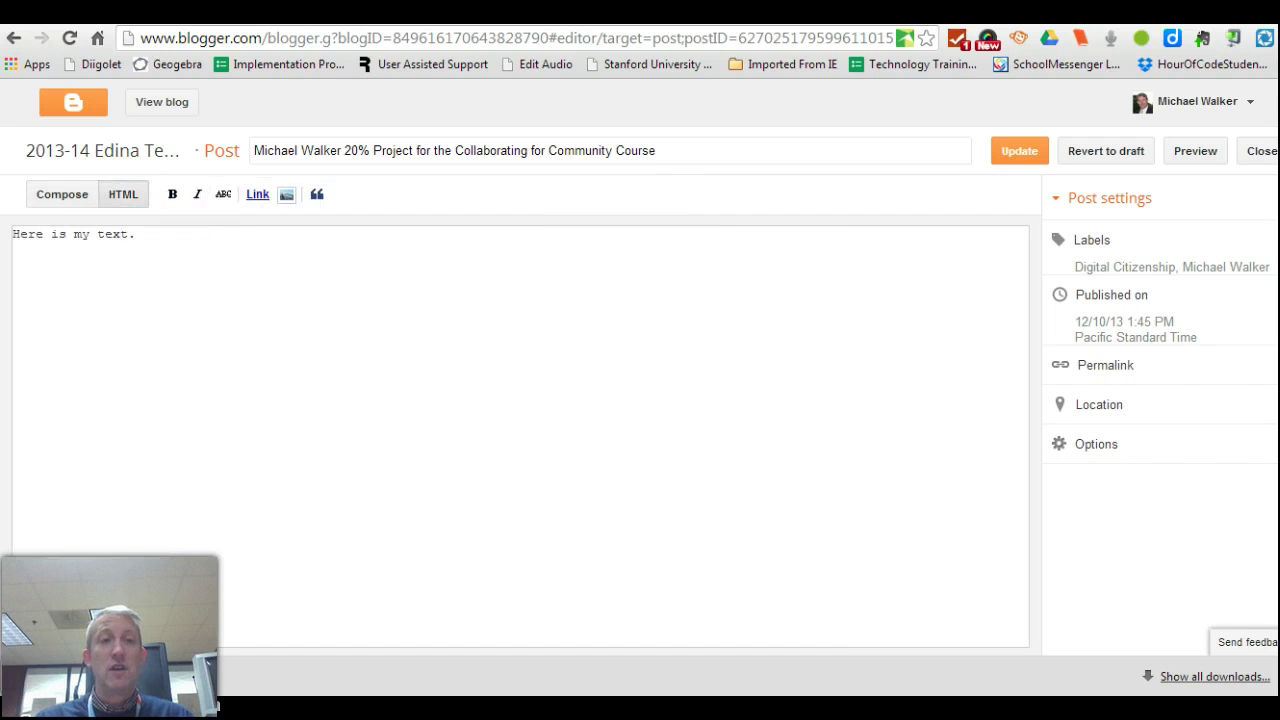
pyautogui.click(189, 246)
pyautogui.press('Return')
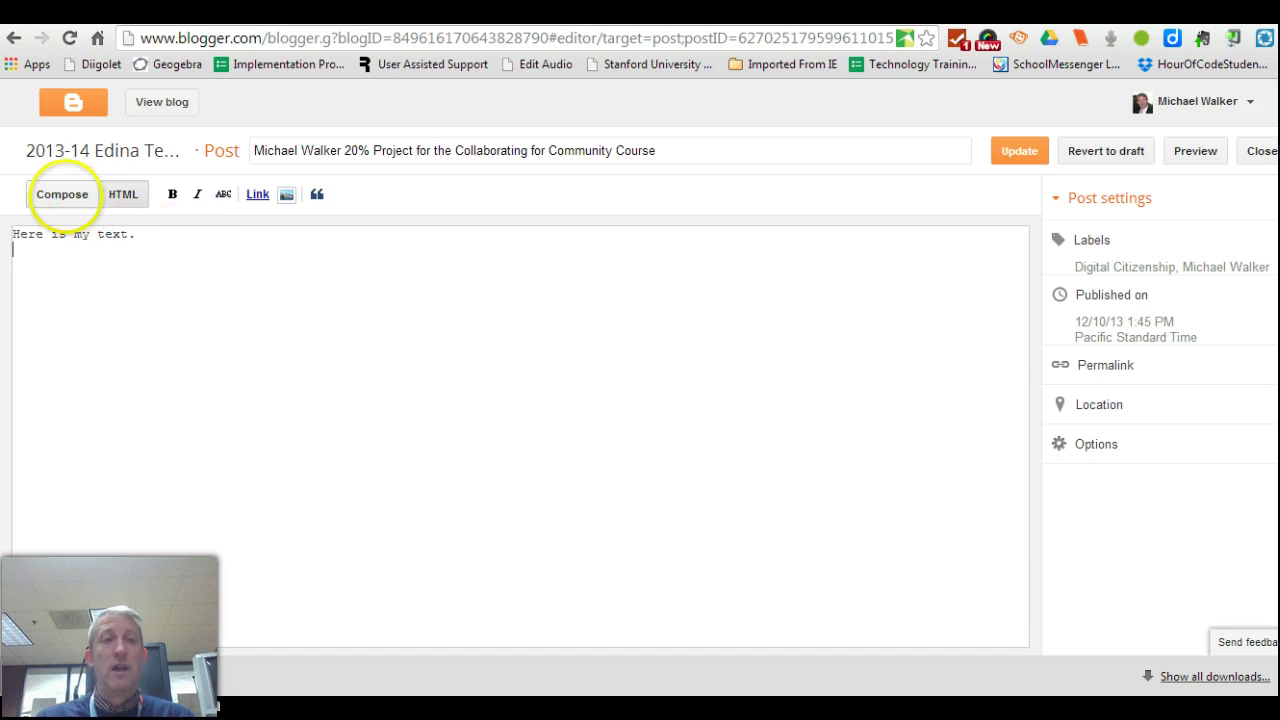
pyautogui.click(57, 194)
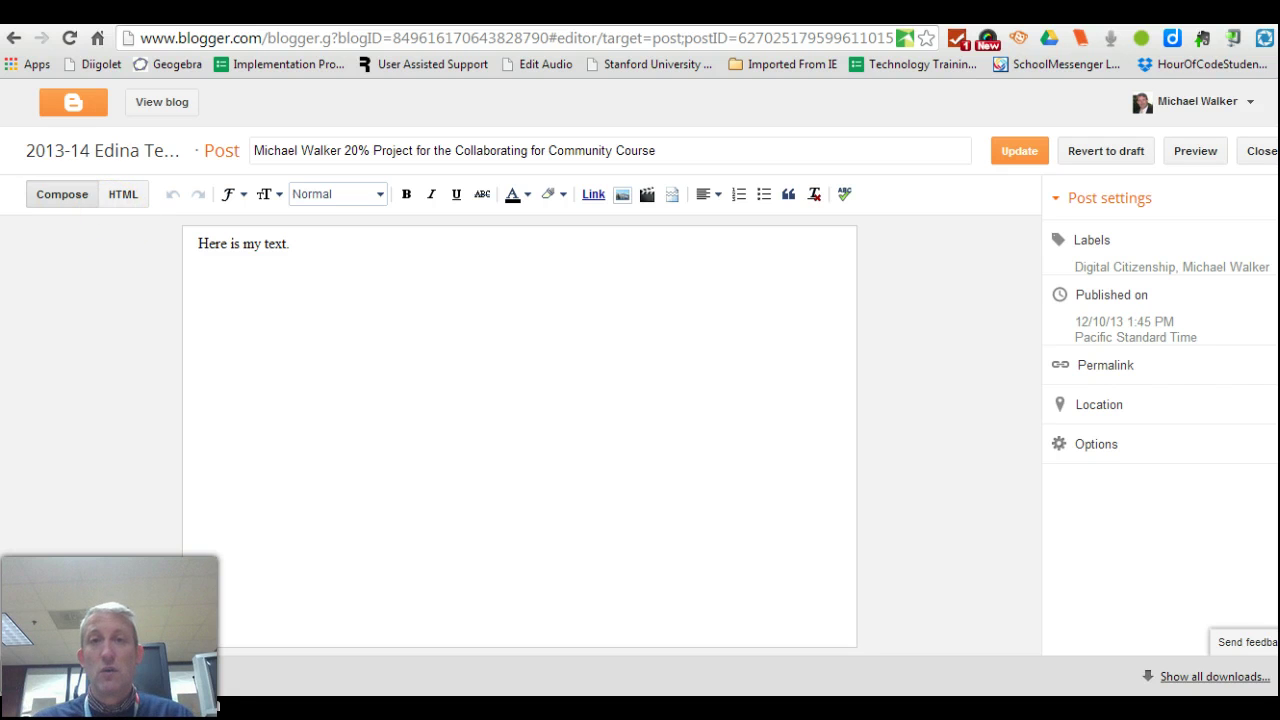
pyautogui.click(123, 194)
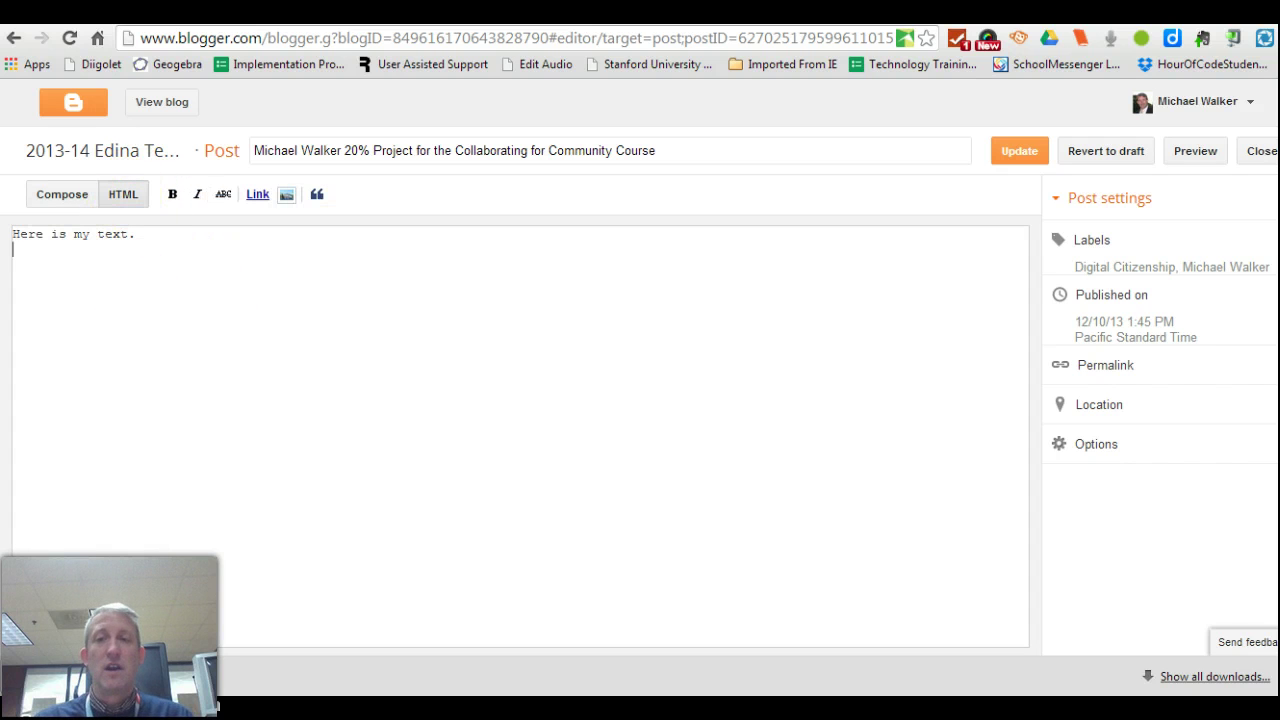
pyautogui.click(62, 194)
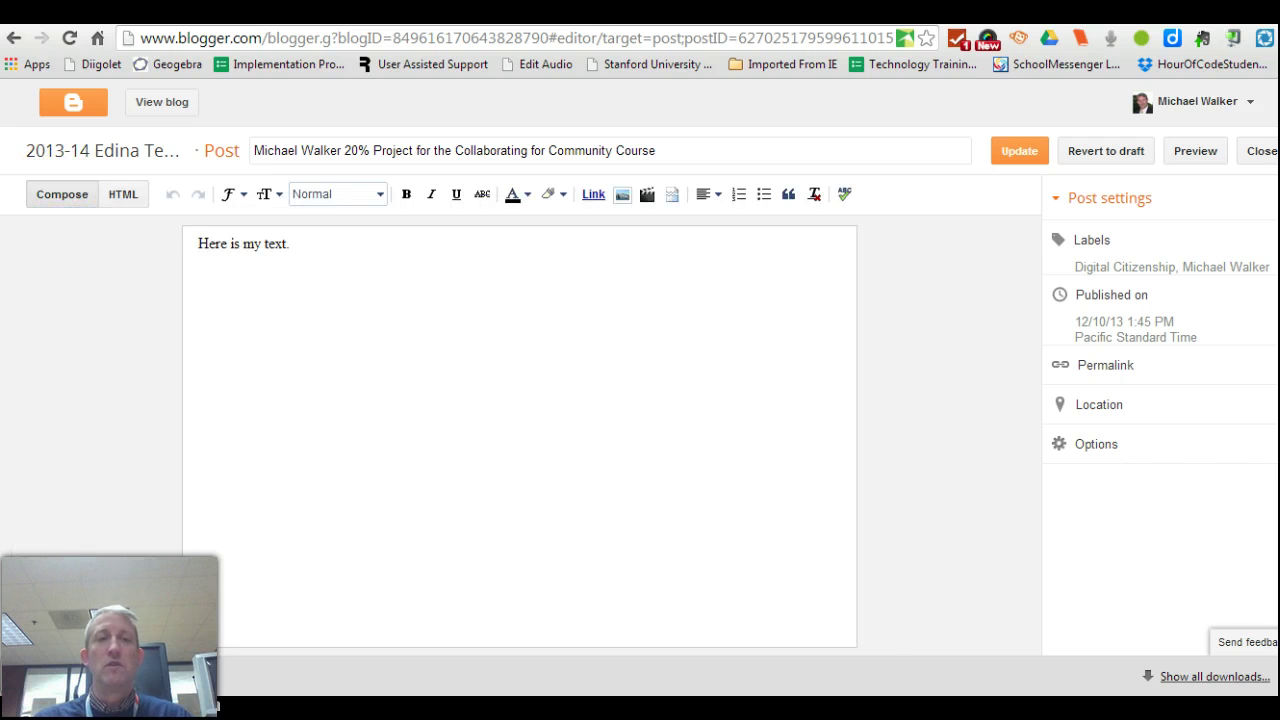